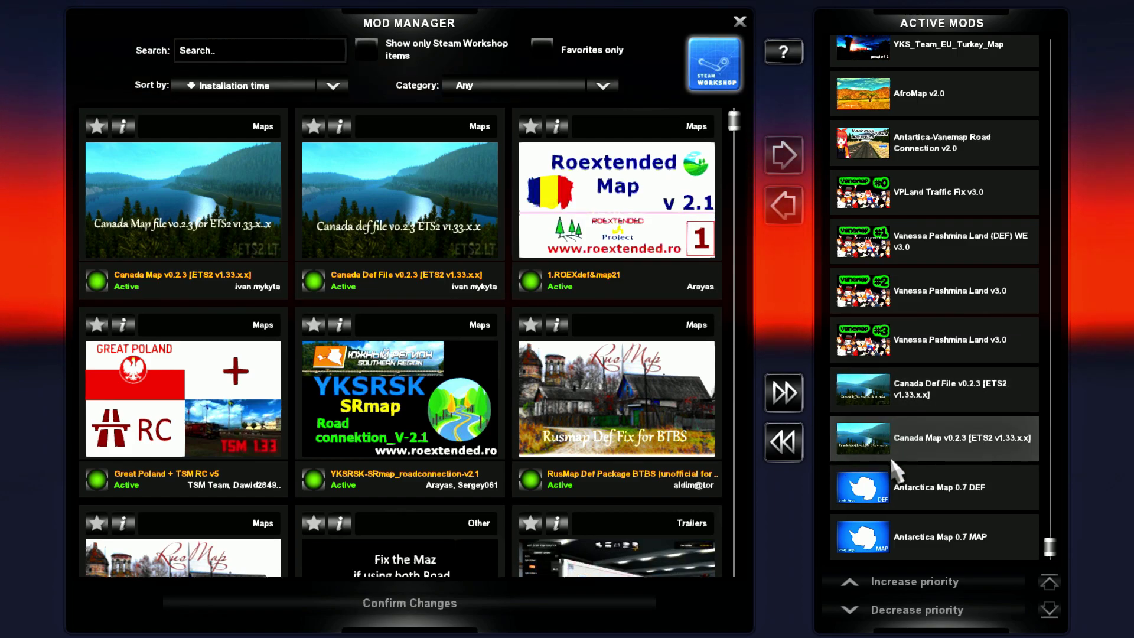
- Open and close the Mod Details for the active Canada Map v0.2.3 mod
click(969, 443)
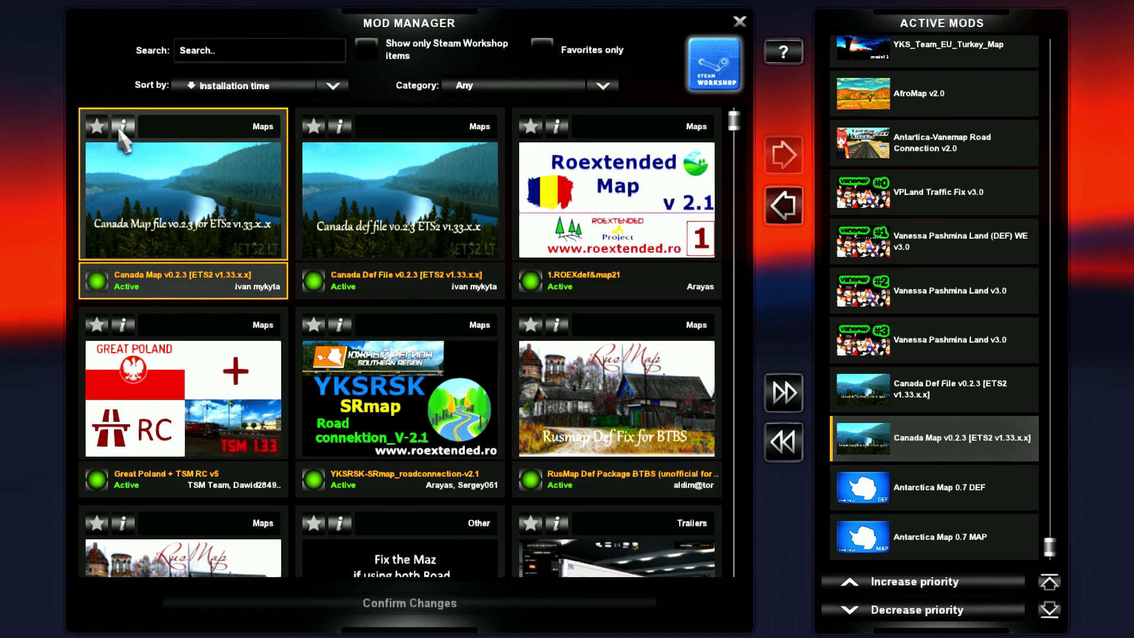
click(123, 126)
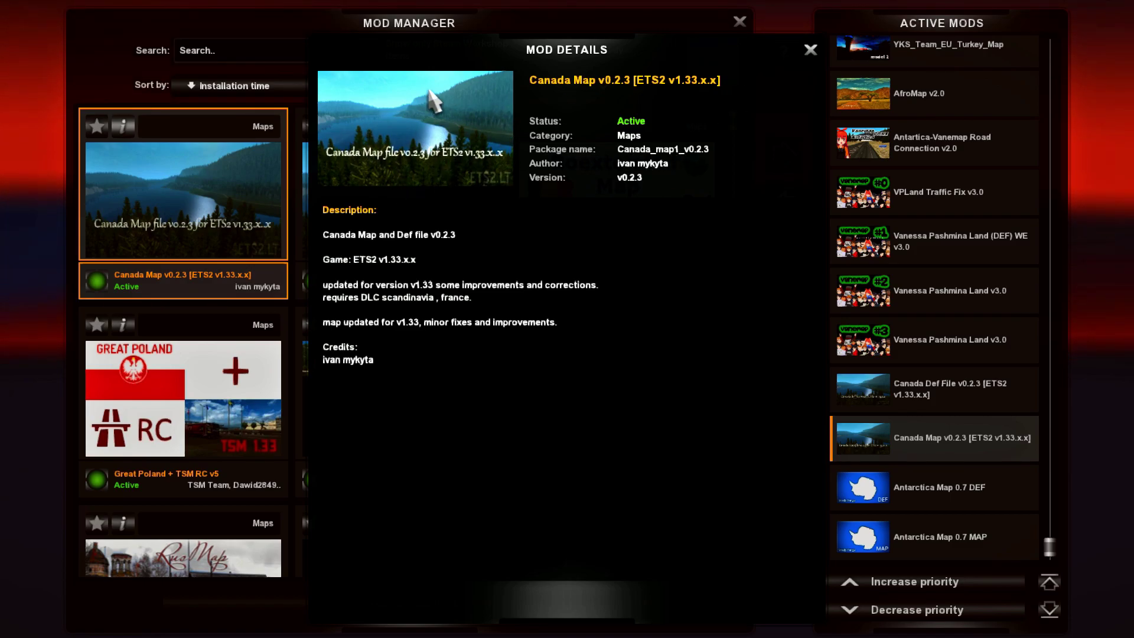
click(810, 50)
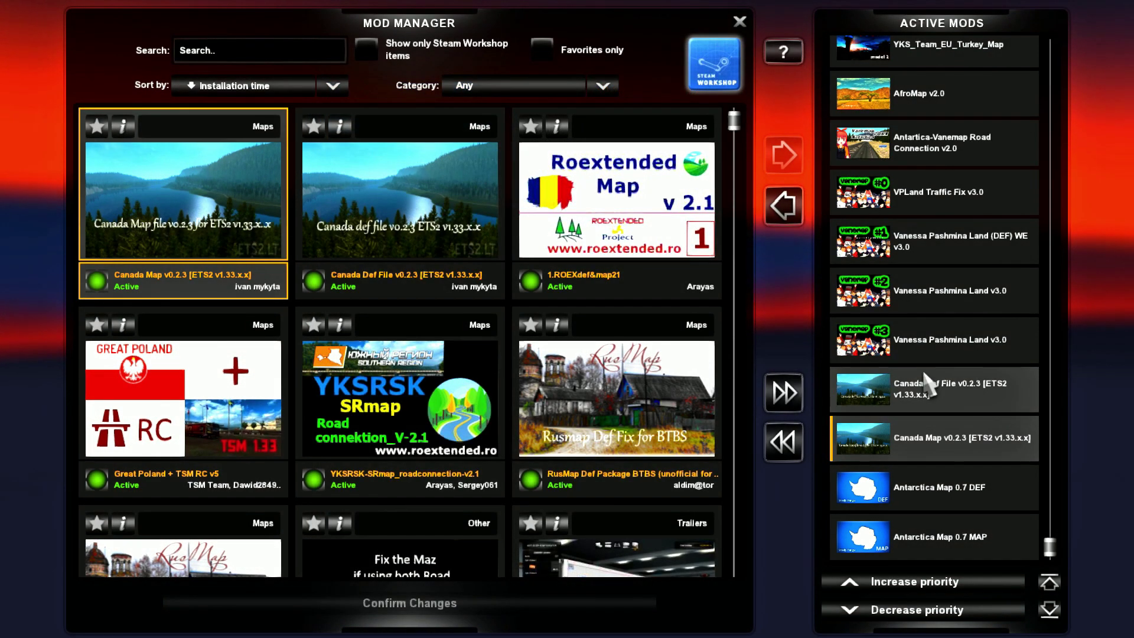
- Select the Vanessa Pashmina Land v3.0 #3 entry higher in the active list
scroll(928, 408, up, 1)
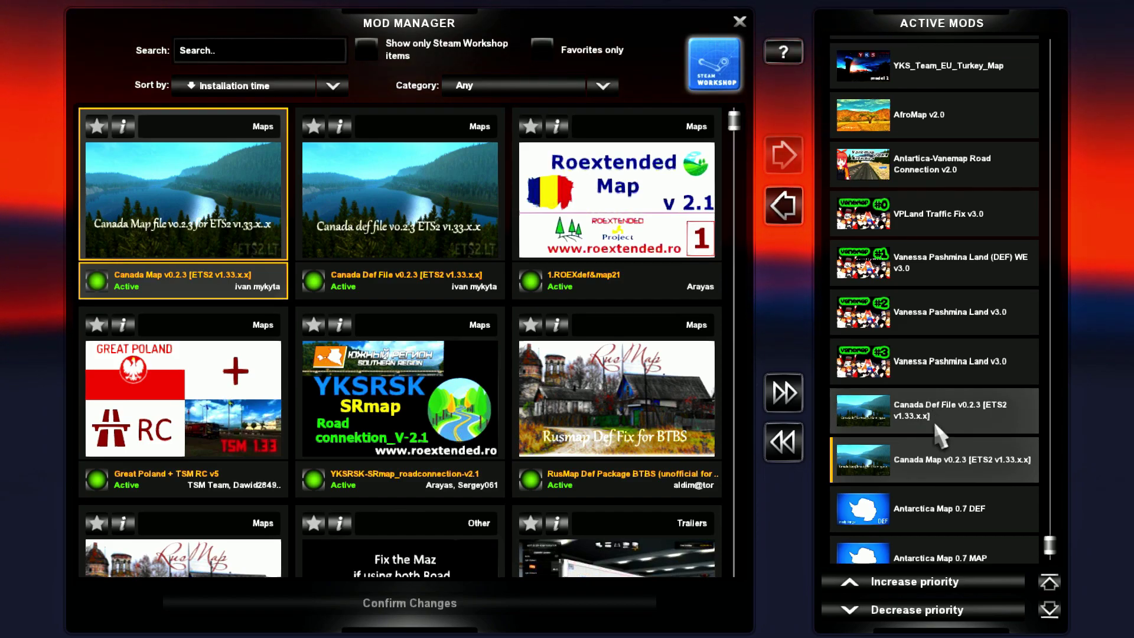
scroll(934, 425, up, 1)
click(882, 386)
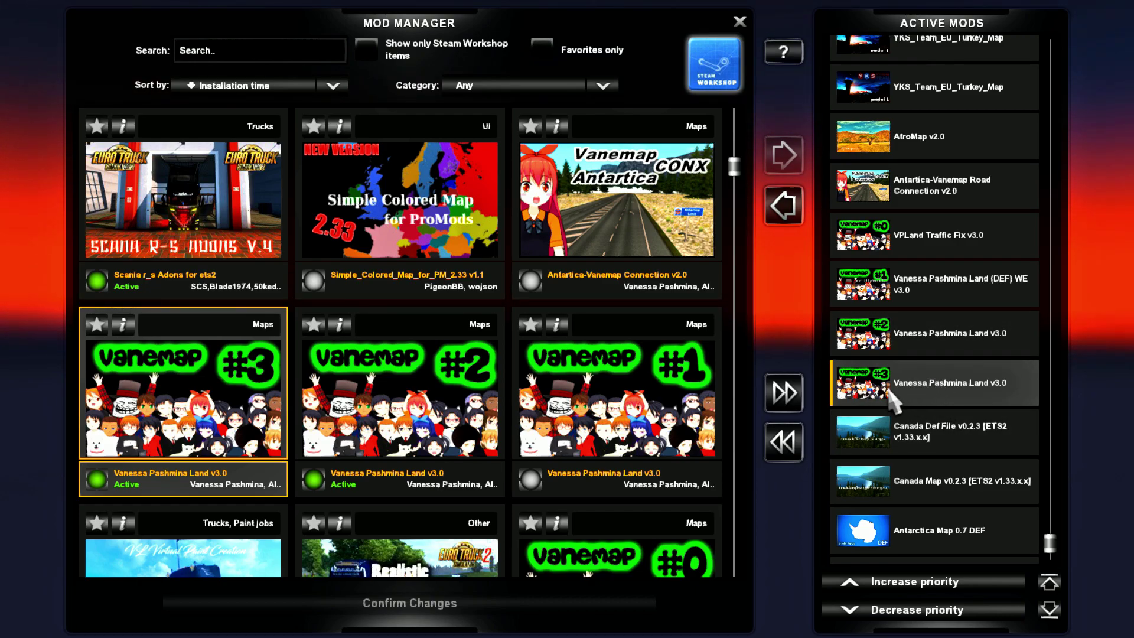
- Step through Vanessa #2, (DEF) WE and VPLand Traffic Fix v3.0, ending on (DEF) WE
click(909, 338)
click(897, 285)
click(894, 248)
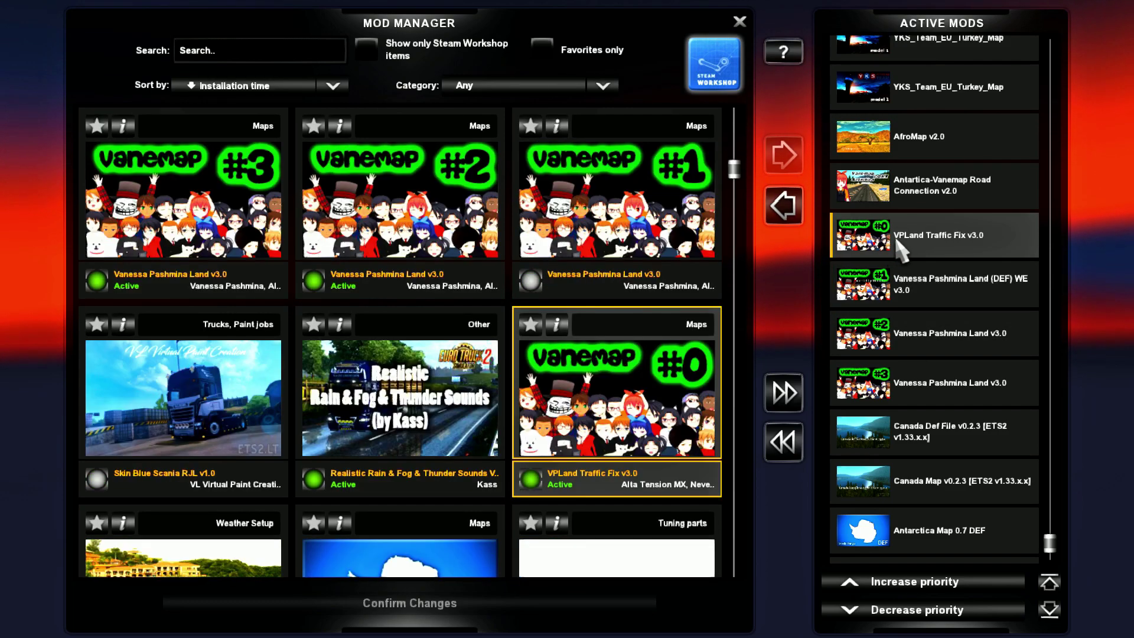
click(909, 301)
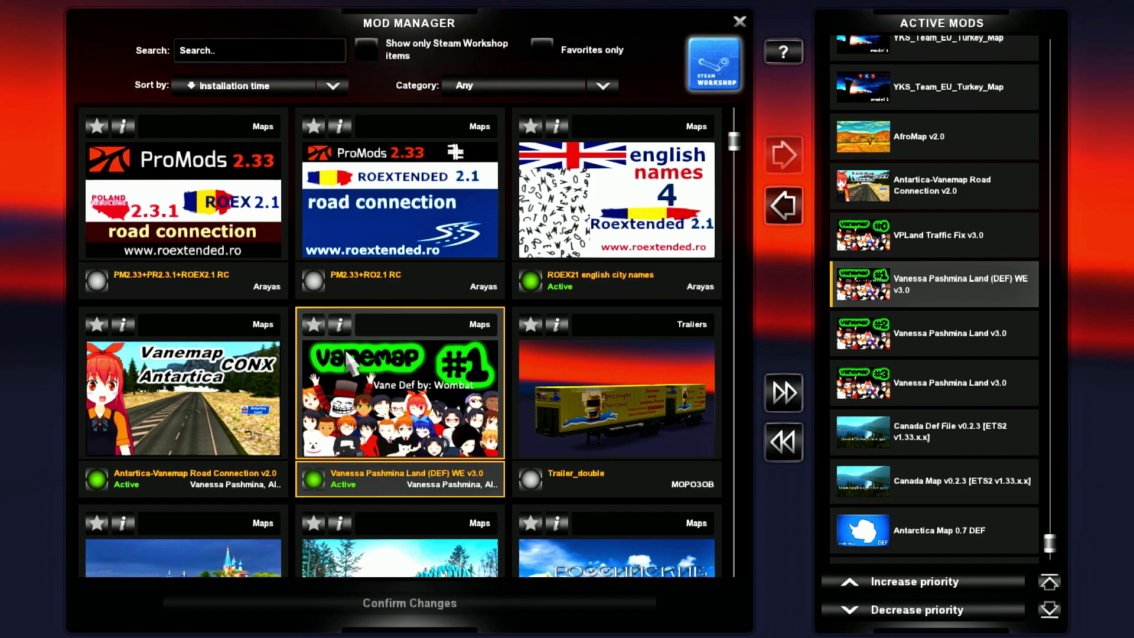
- Review the Vanessa Pashmina Land (DEF) WE details, then move up the active list
click(340, 324)
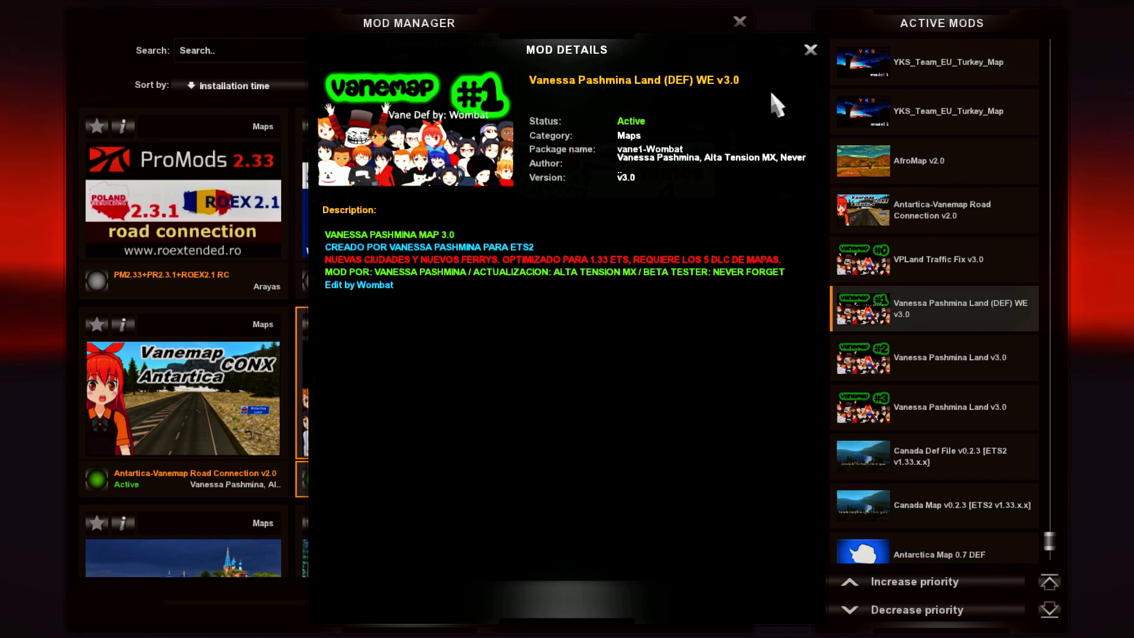
click(811, 50)
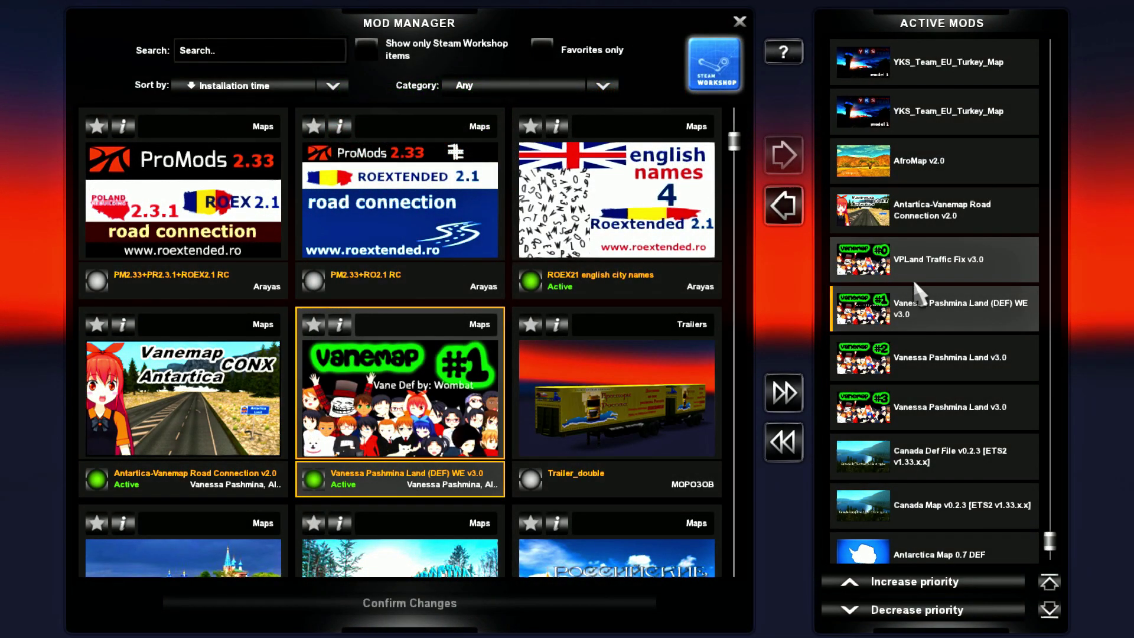
scroll(929, 292, up, 1)
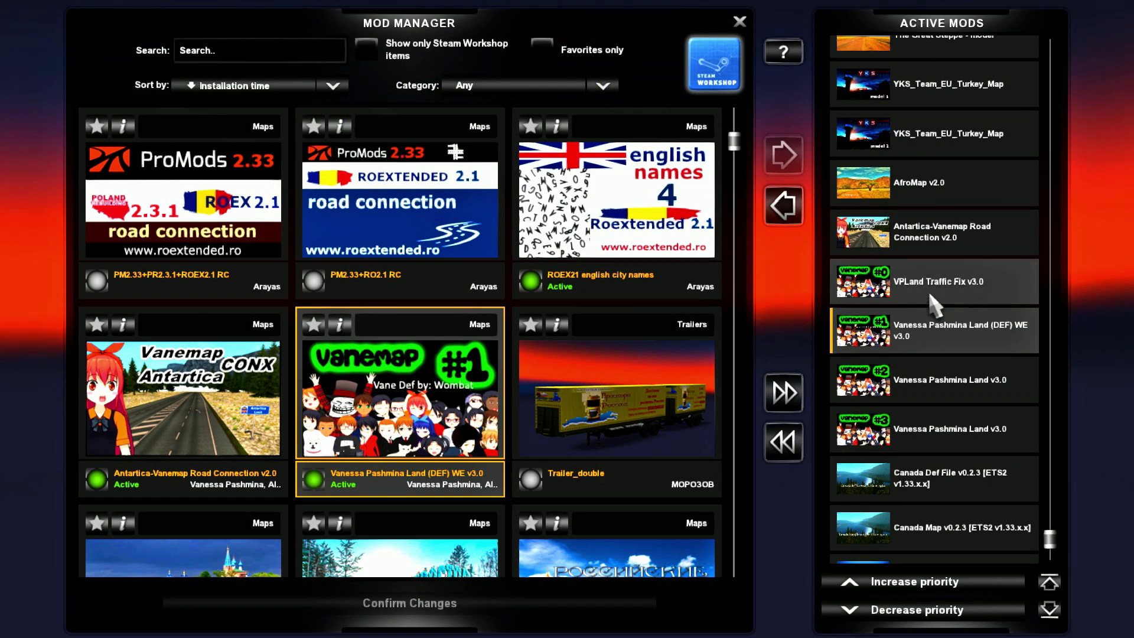
scroll(931, 295, up, 2)
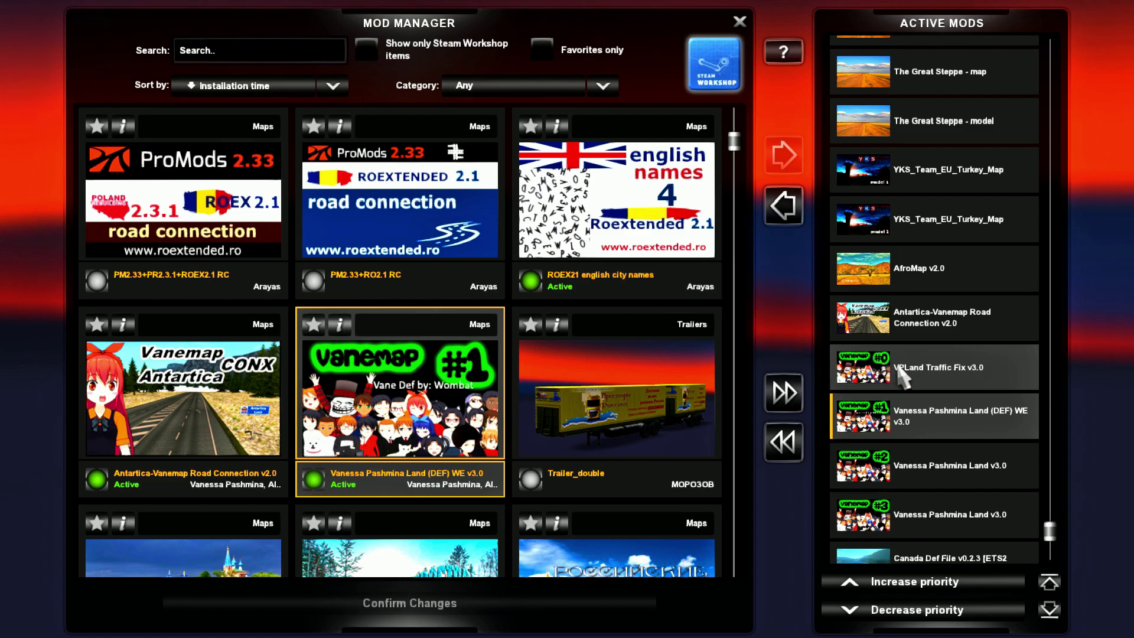
scroll(931, 381, up, 2)
scroll(921, 414, up, 2)
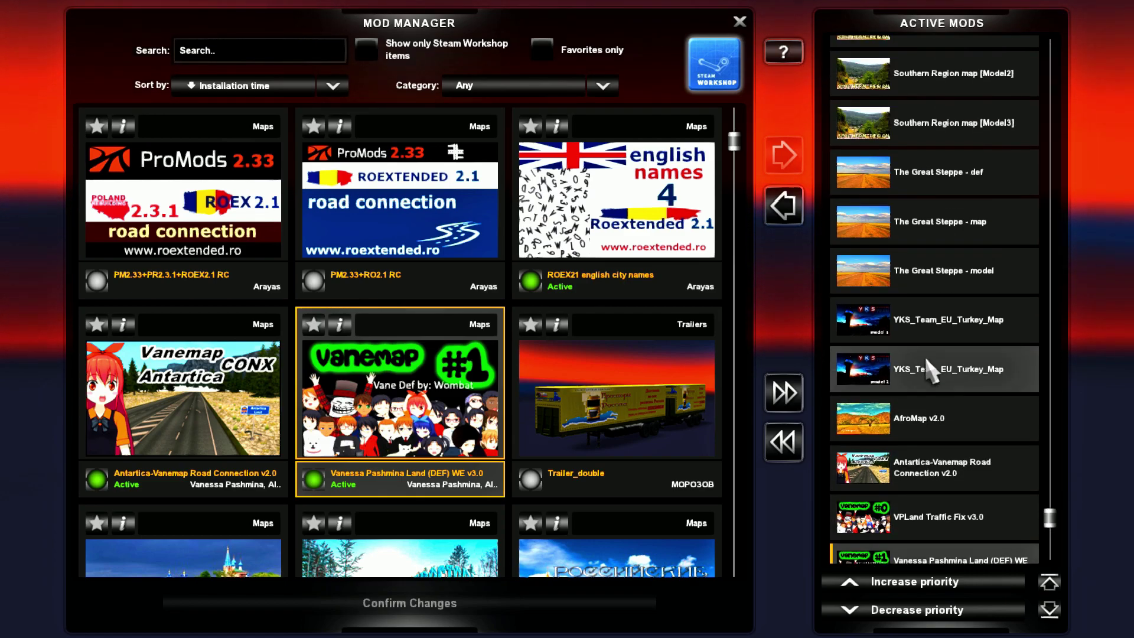
- Select the YKS_Team_EU_Turkey_Map rows and review model 2's Mod Details
click(863, 393)
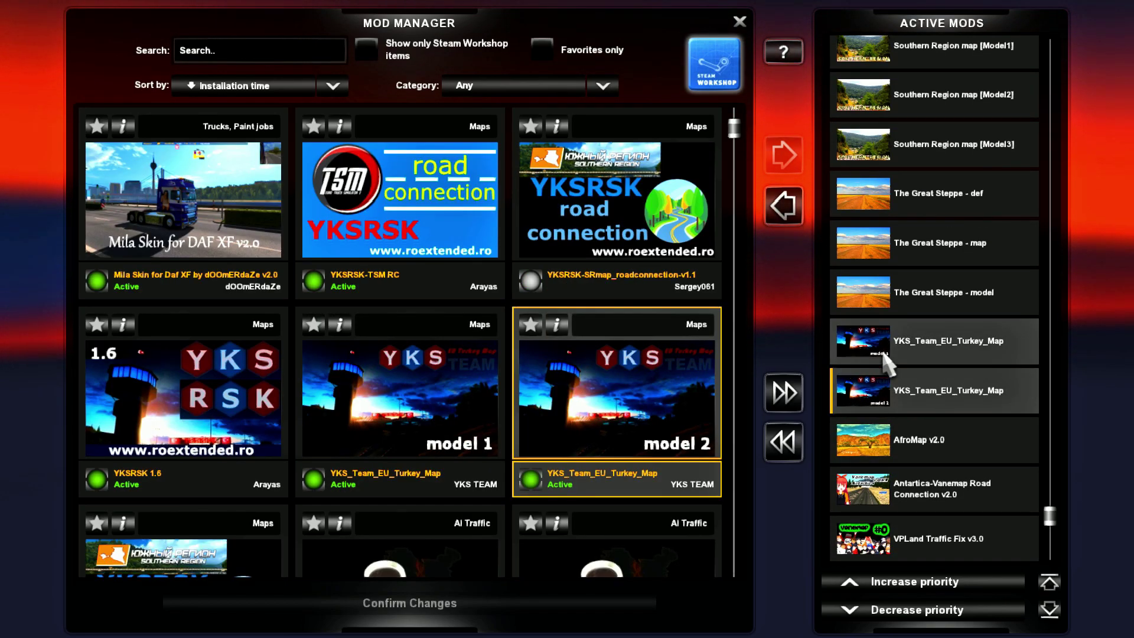
click(863, 354)
click(885, 407)
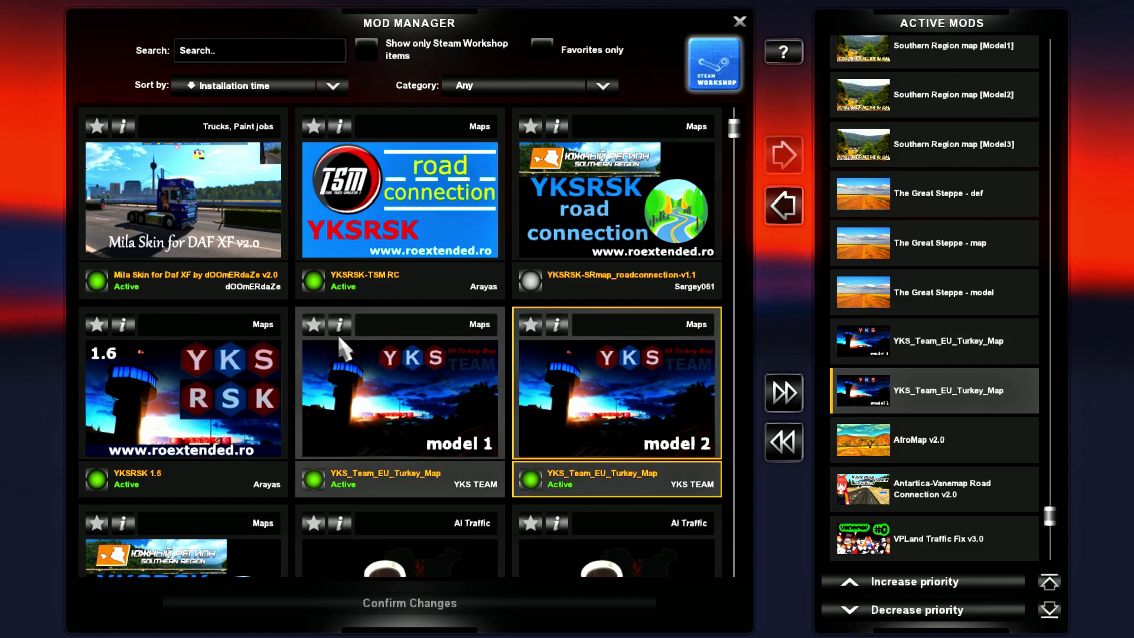
click(556, 324)
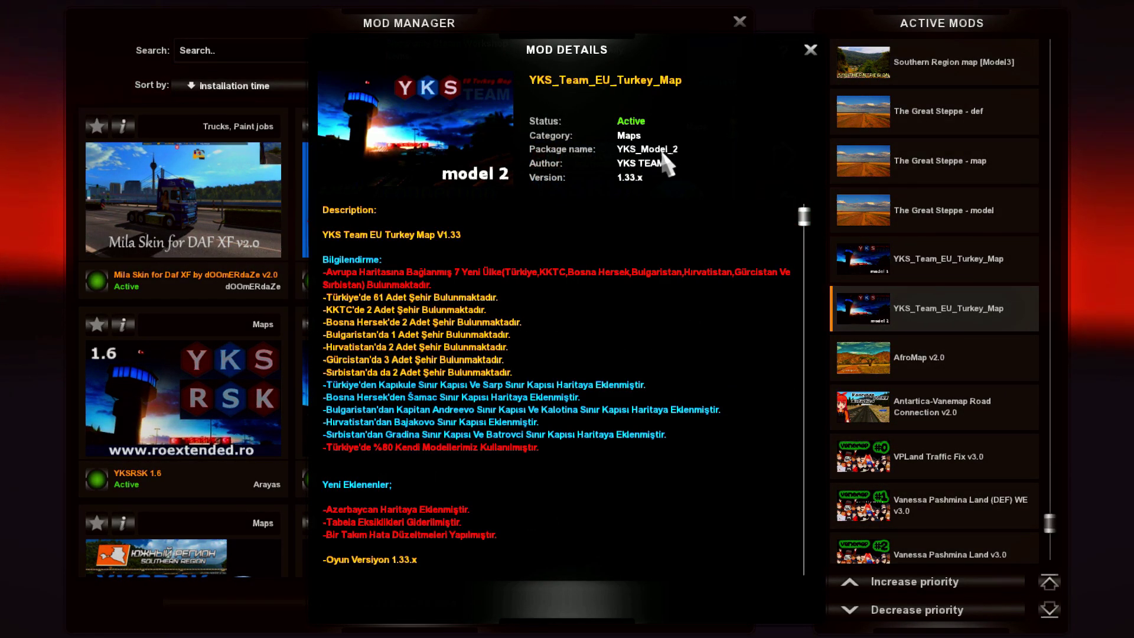
click(809, 50)
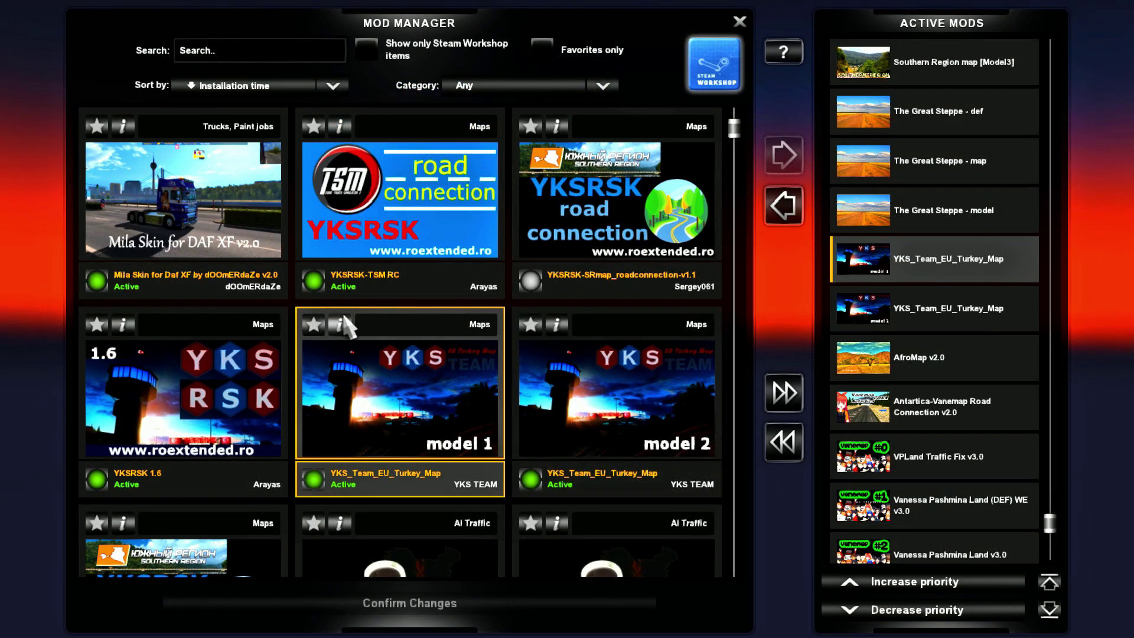
- Review the YKS model 1 Mod Details, then move up the active list
click(343, 322)
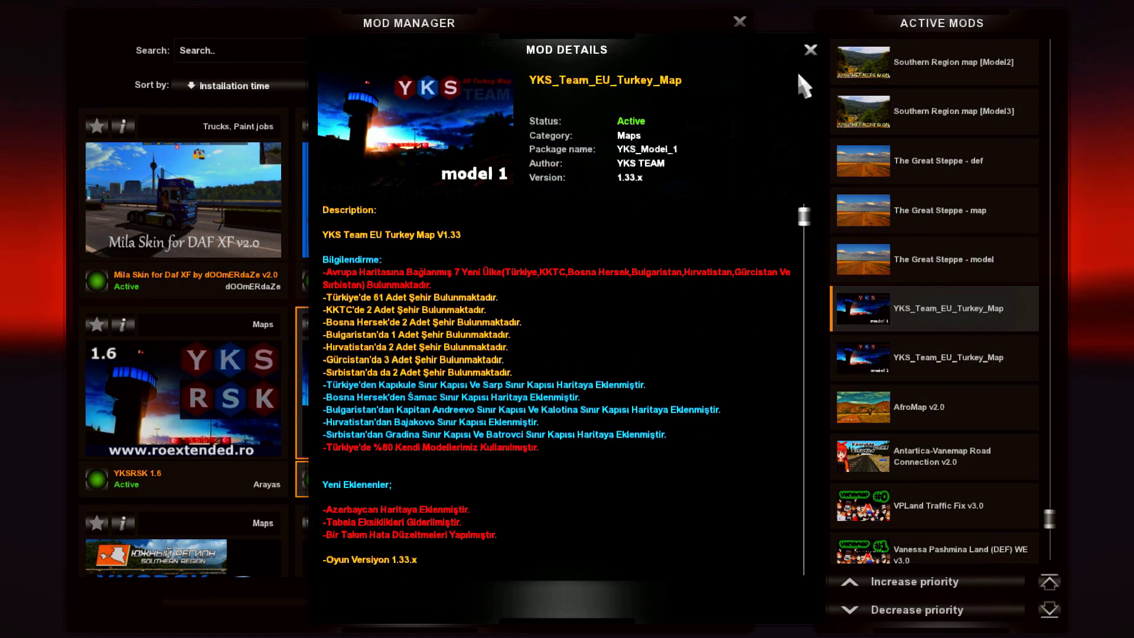
click(811, 51)
scroll(922, 319, up, 3)
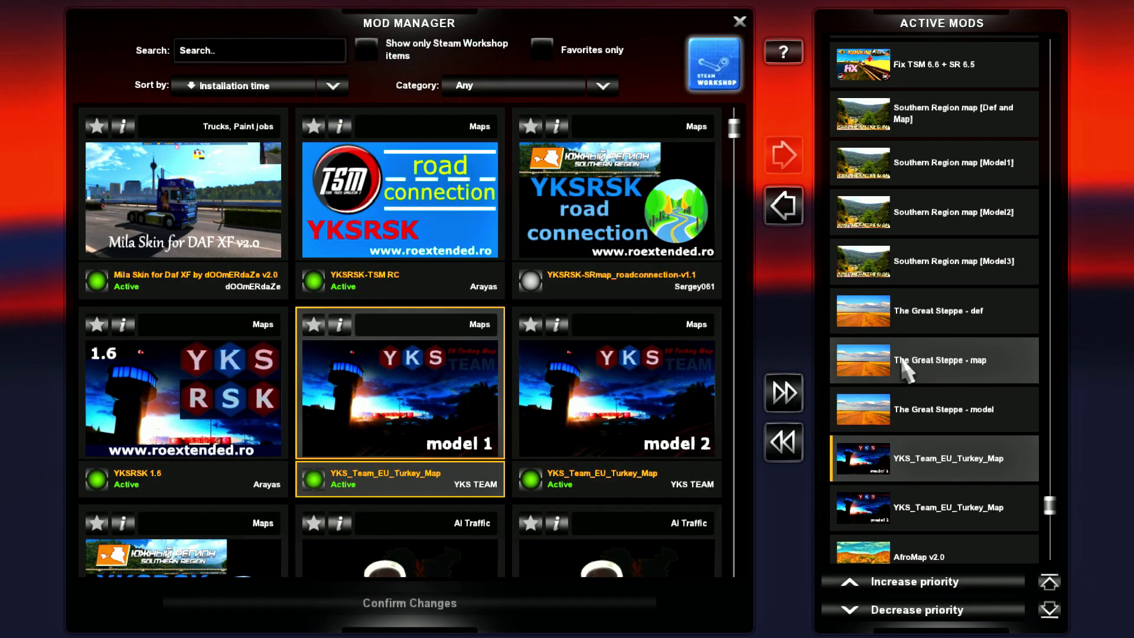
scroll(905, 381, up, 3)
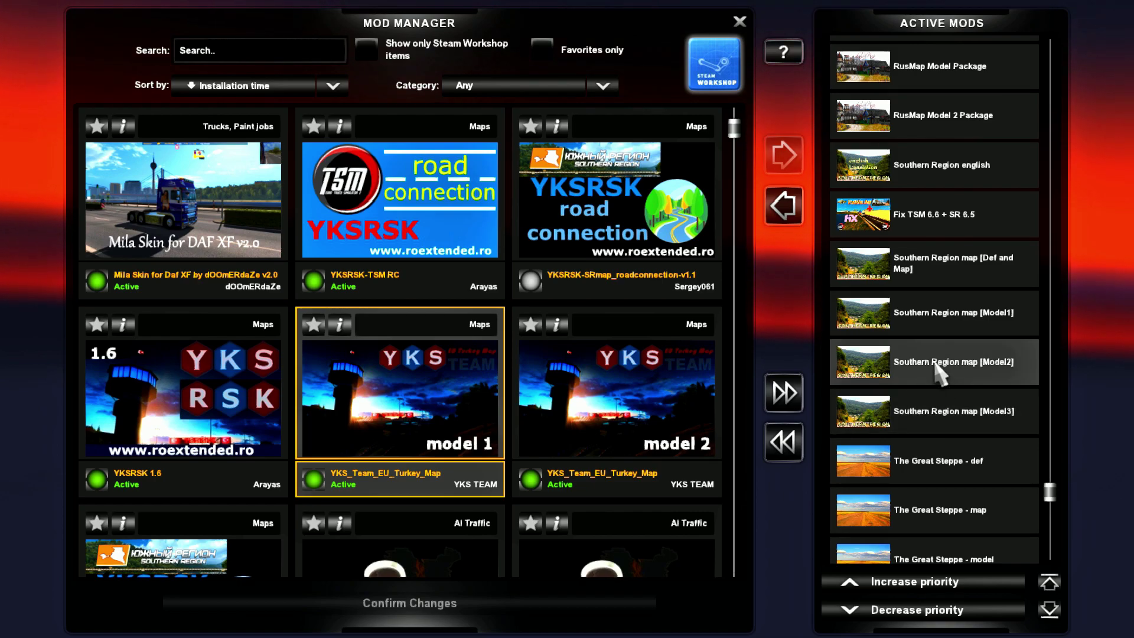
- Review the details of Southern Region map [Def and Map] and [Model2]
click(868, 268)
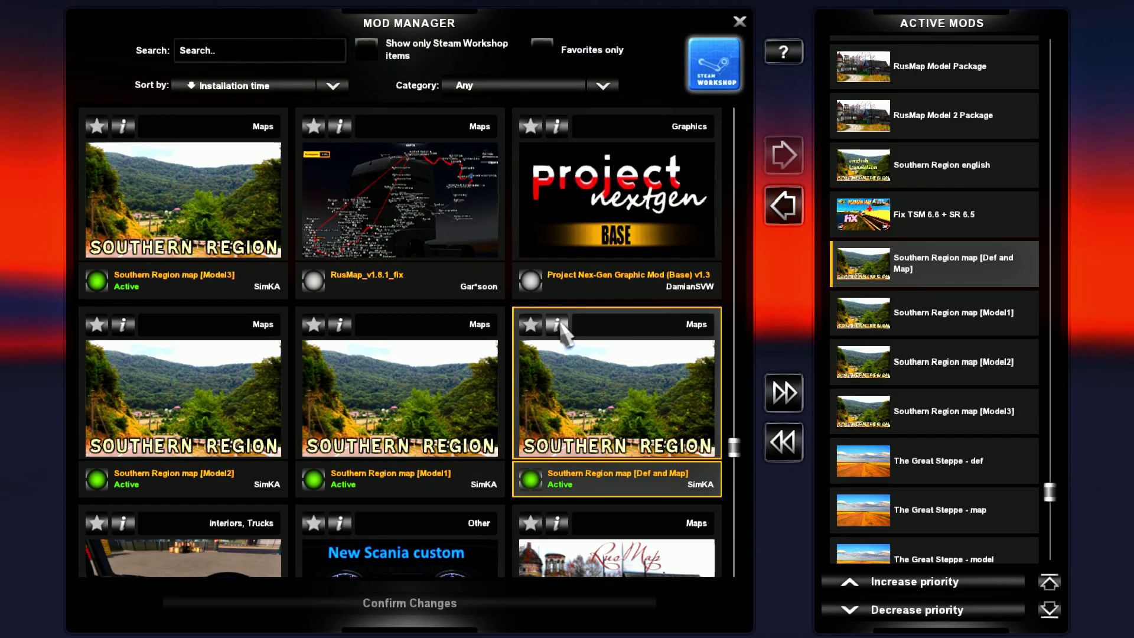
click(558, 325)
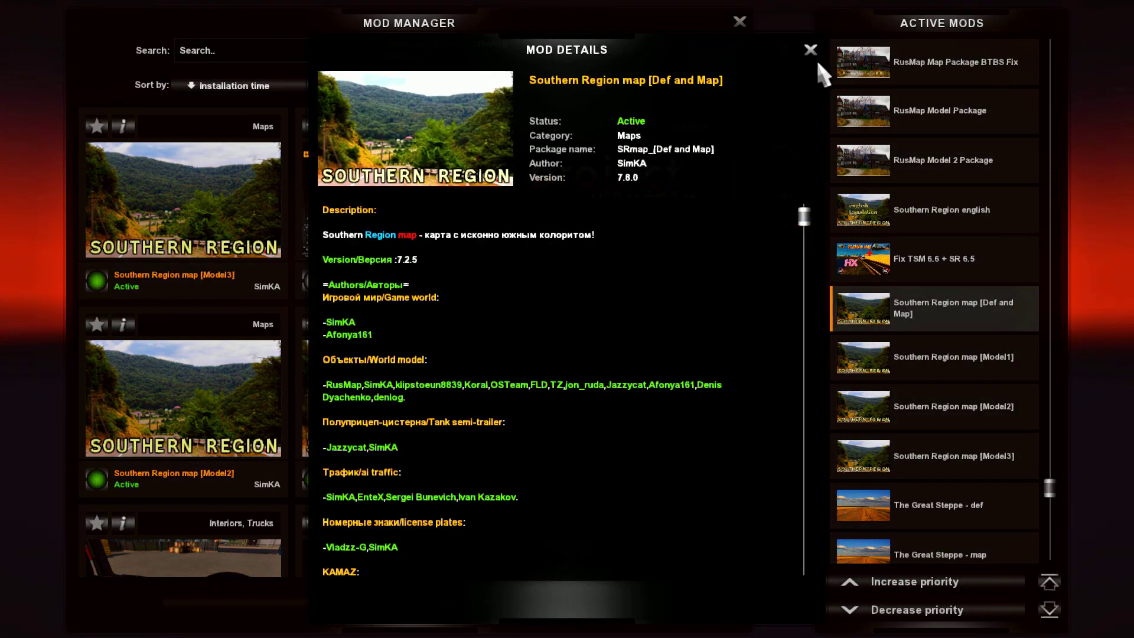
click(811, 50)
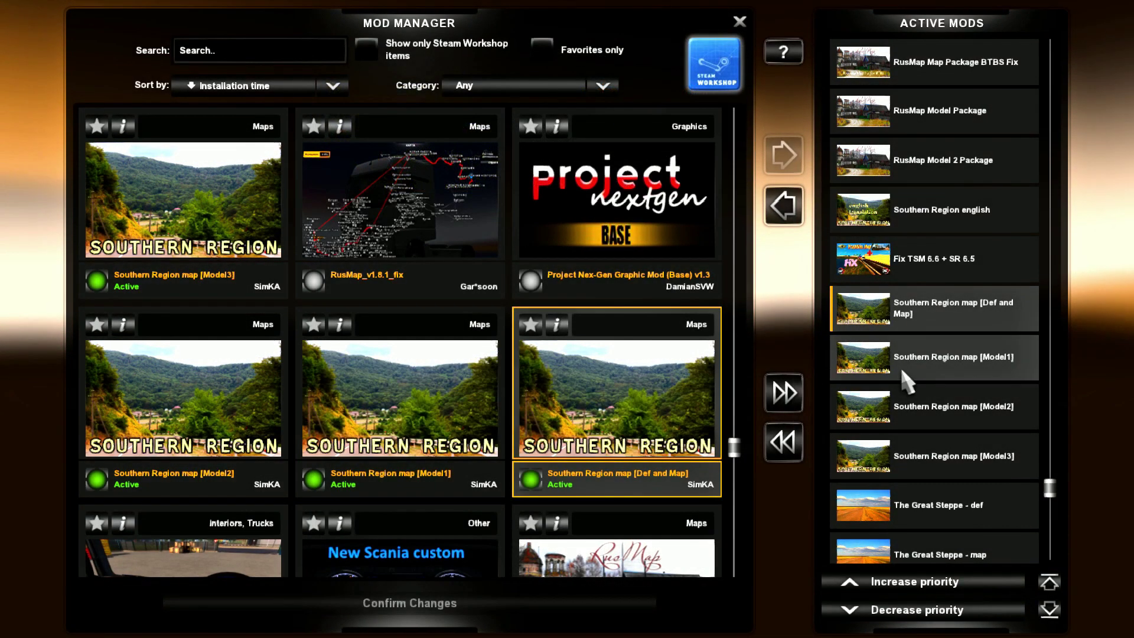
click(922, 407)
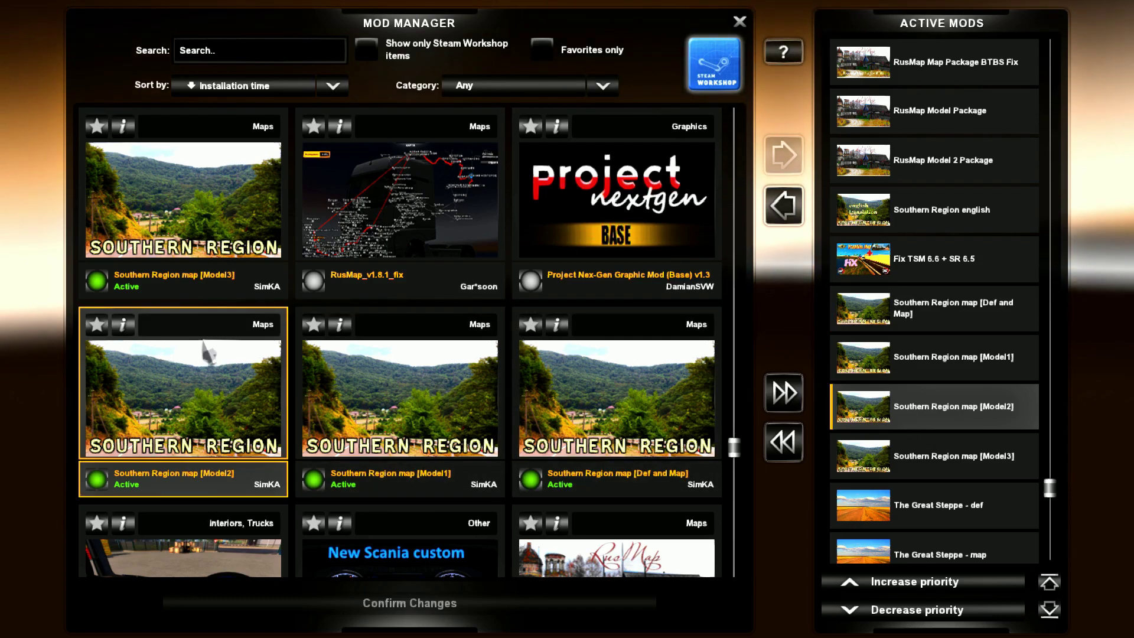
click(123, 325)
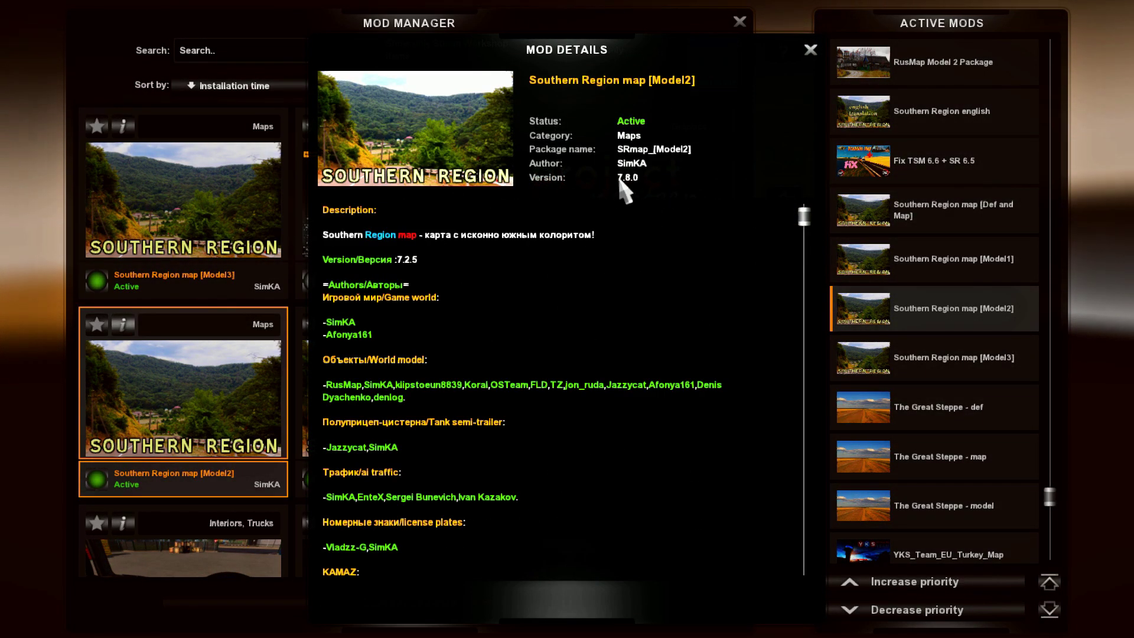
click(811, 50)
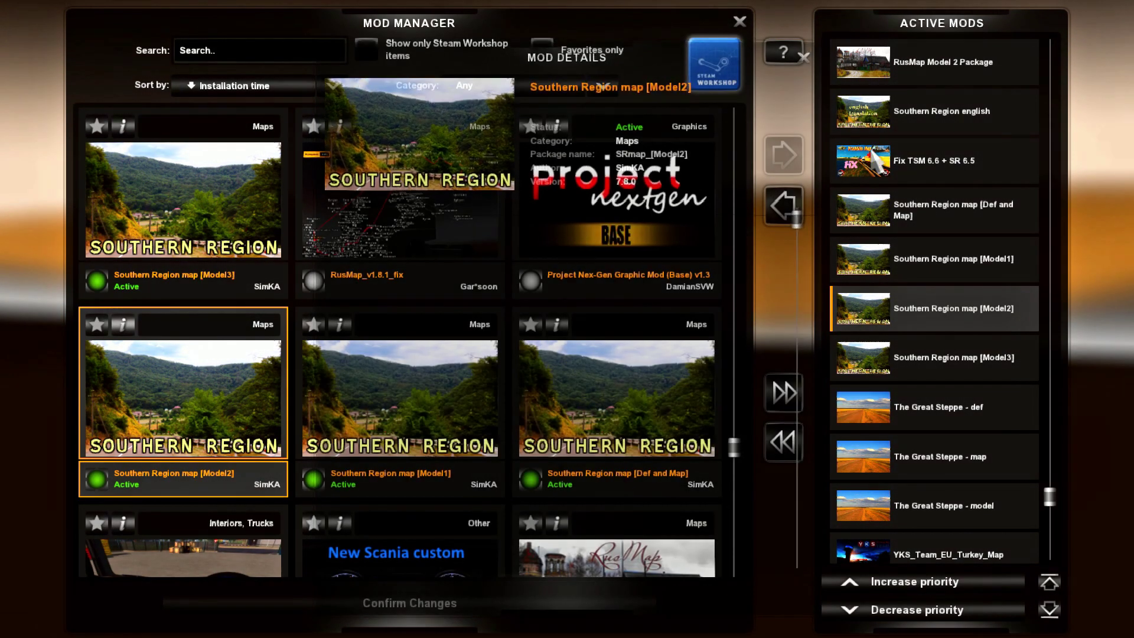
scroll(932, 305, up, 3)
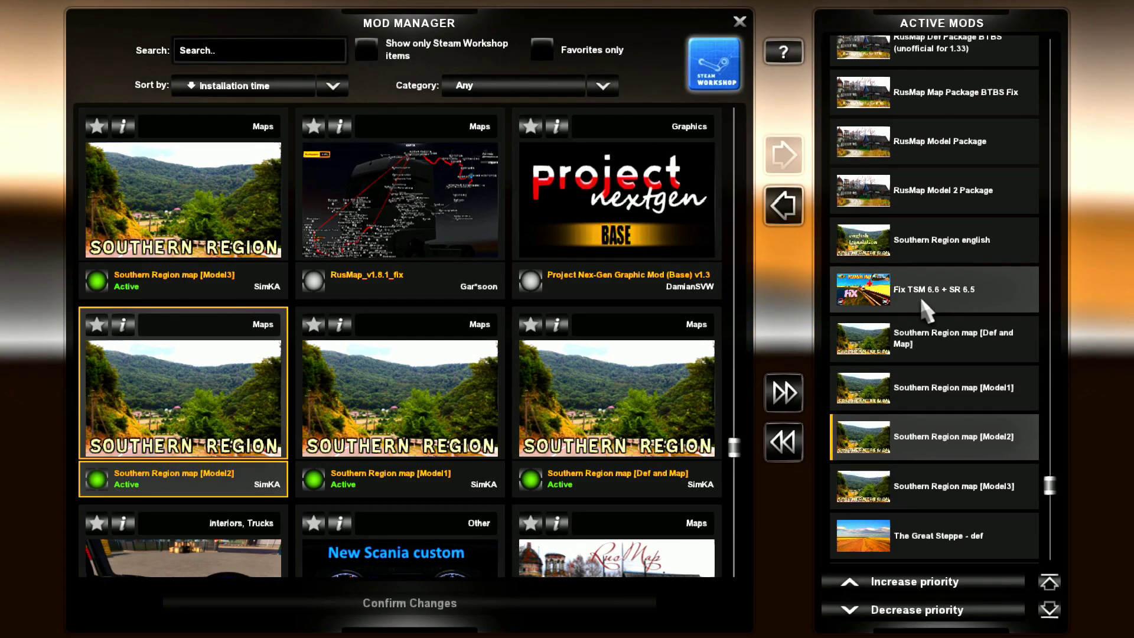
- Bring up the Fix TSM 6.6 + SR 6.5, RusMap Model 2 Package and RusMap Model Package cards
click(922, 300)
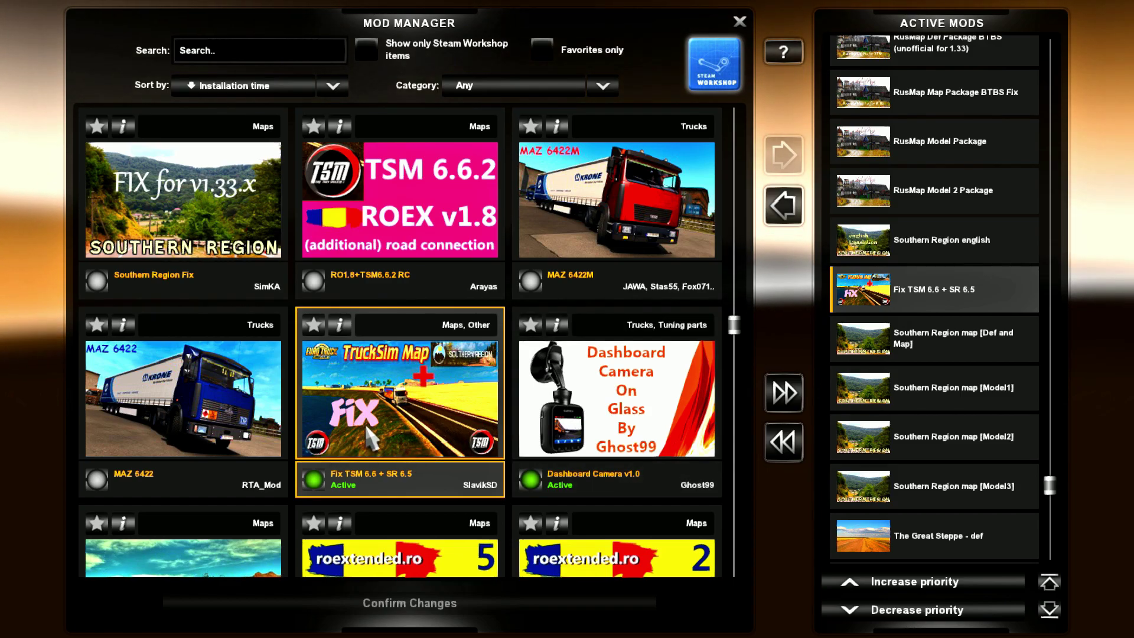
scroll(962, 292, up, 4)
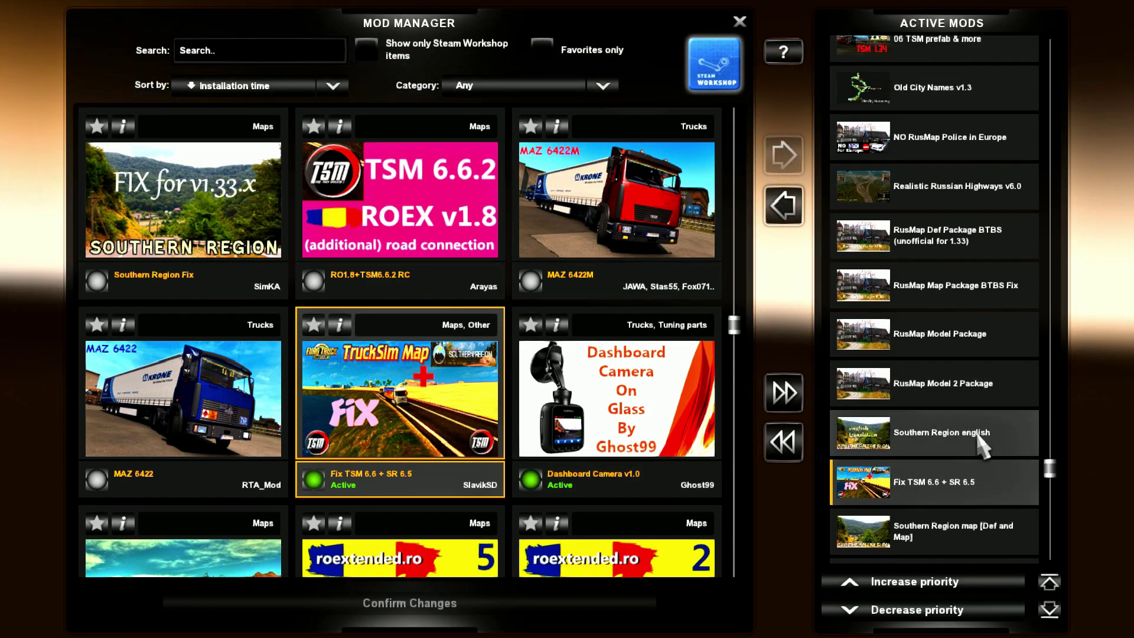
scroll(892, 449, up, 1)
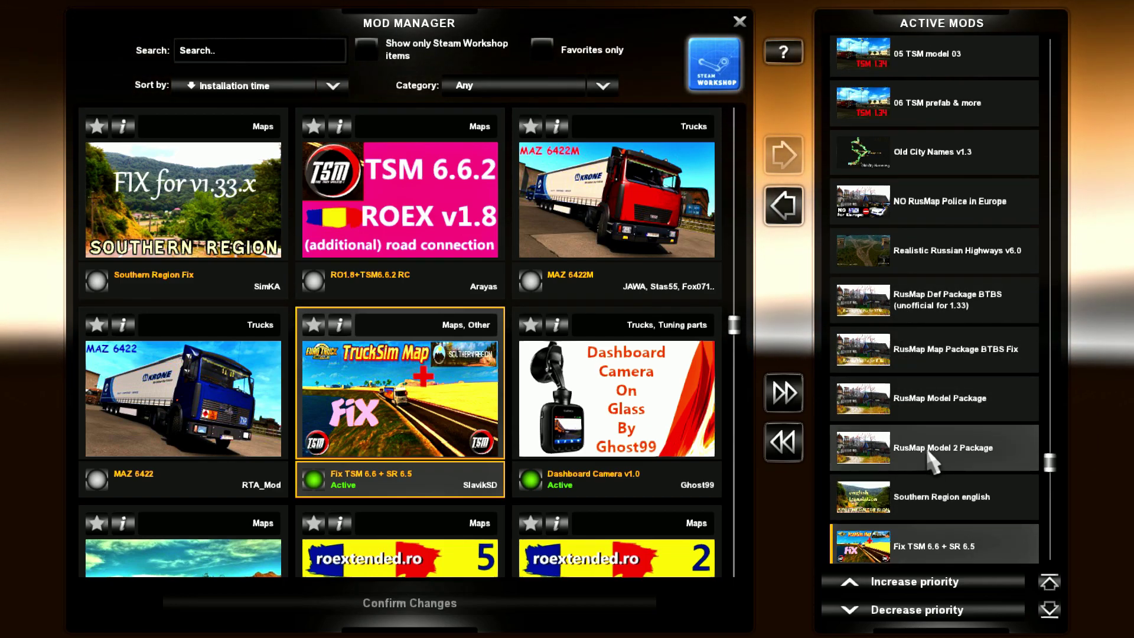
click(930, 453)
click(922, 402)
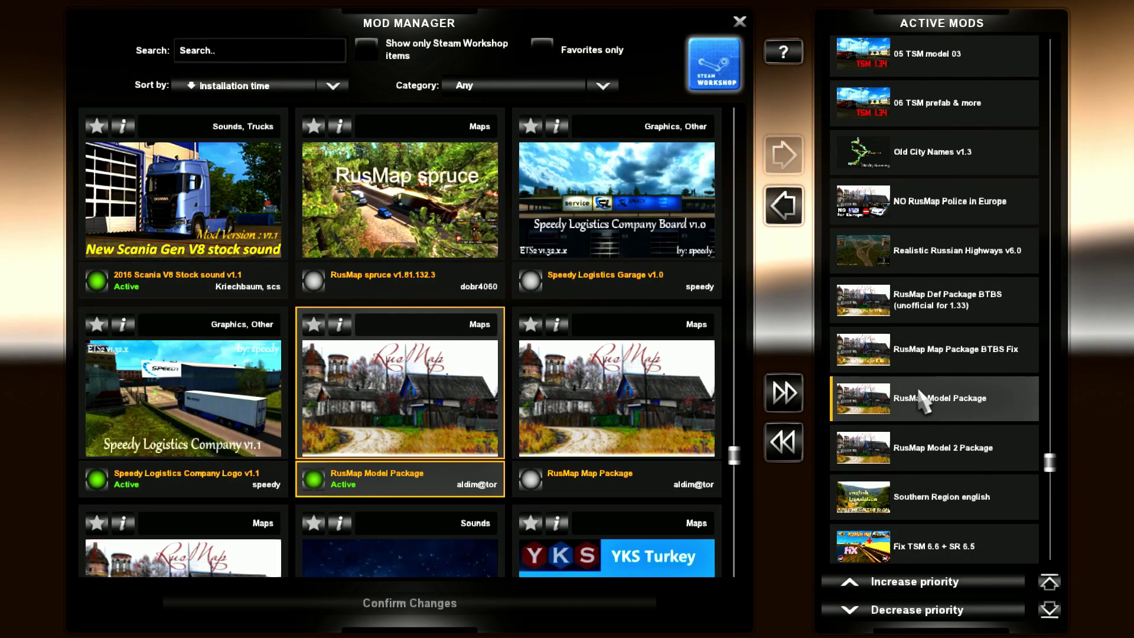
- Check the Mod Details of RusMap Def Package BTBS
click(927, 359)
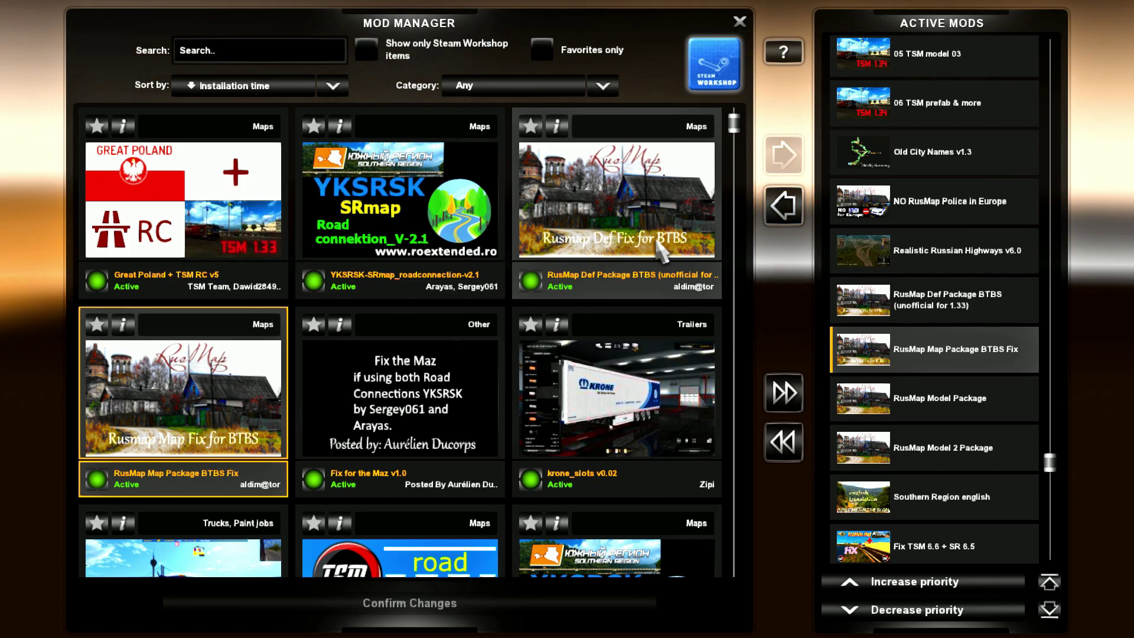
click(556, 126)
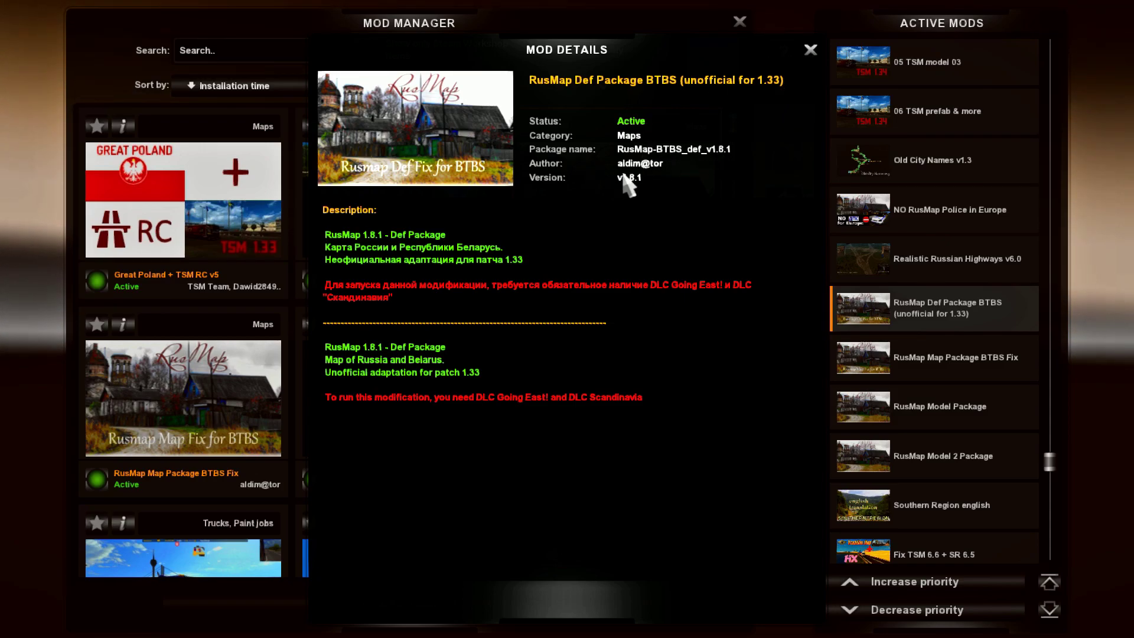
click(809, 51)
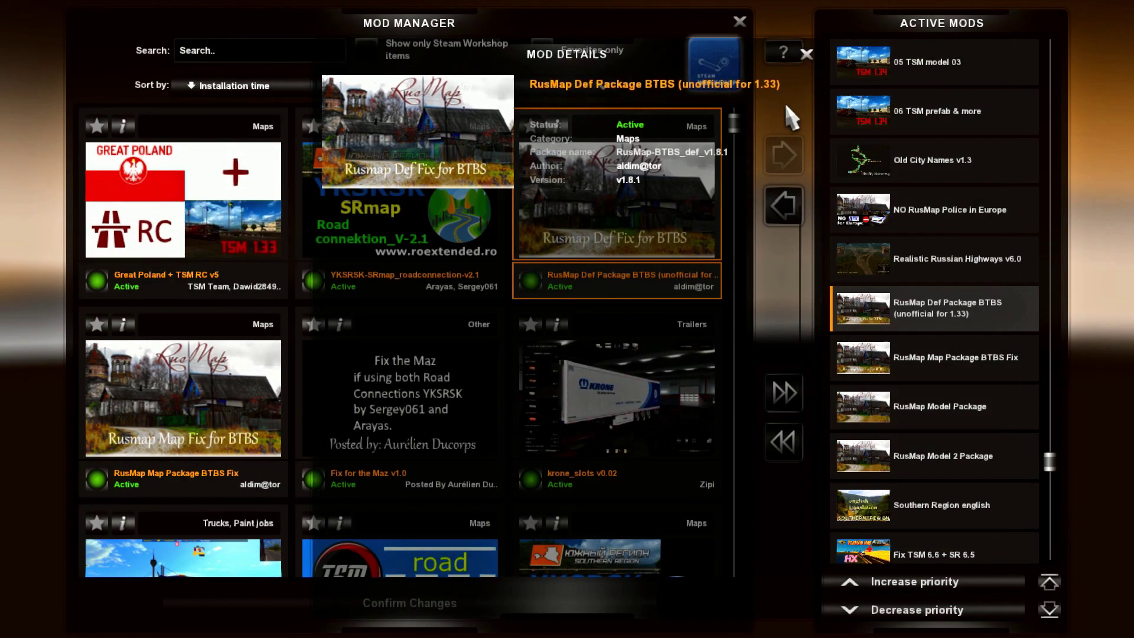
- Check the RusMap Map Package BTBS Fix Mod Details, then move up the list
click(907, 369)
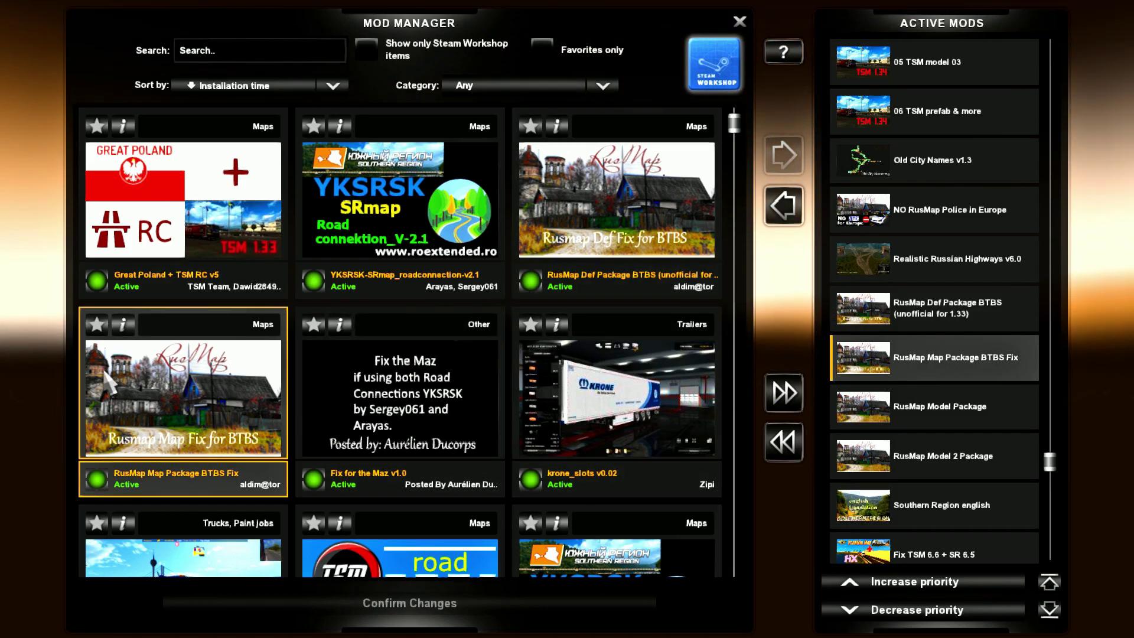
click(124, 325)
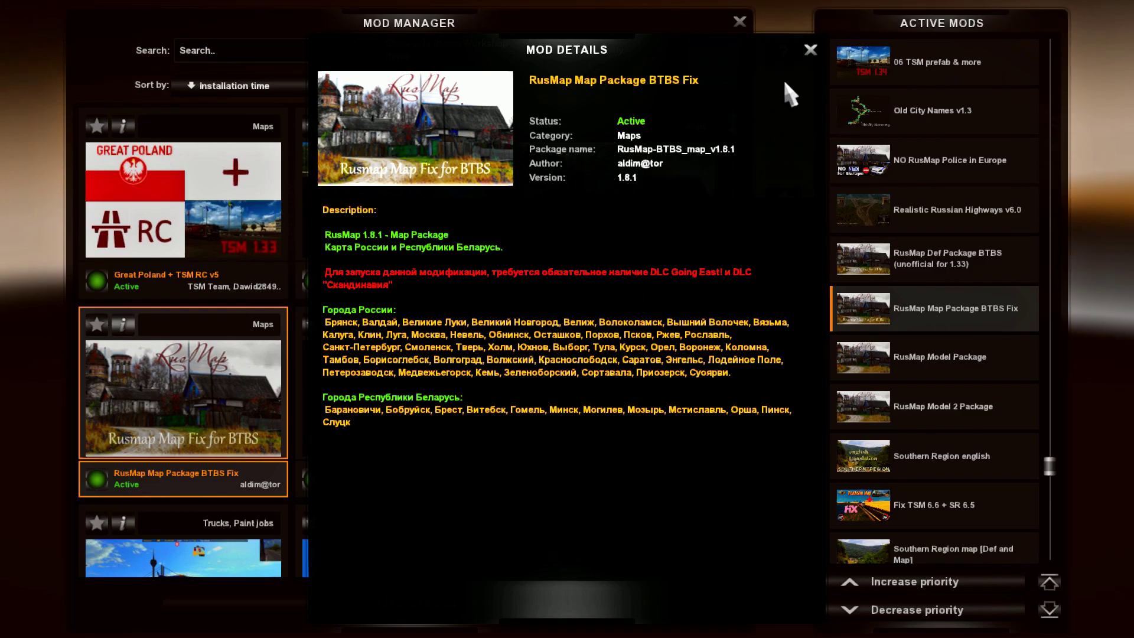
click(818, 48)
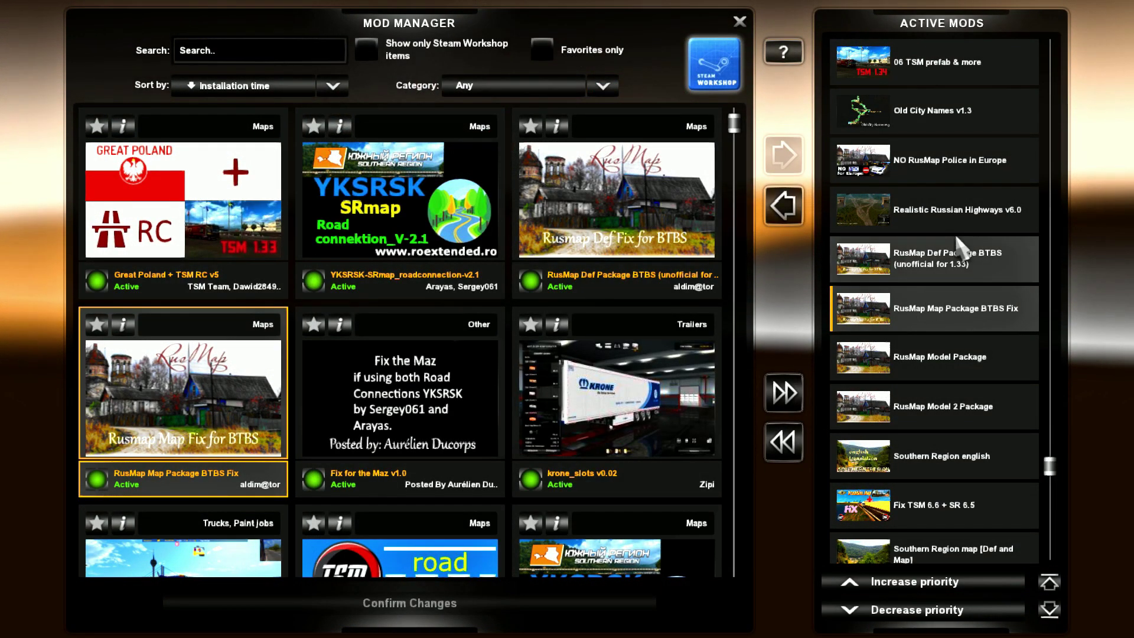
scroll(904, 278, up, 2)
scroll(921, 308, up, 1)
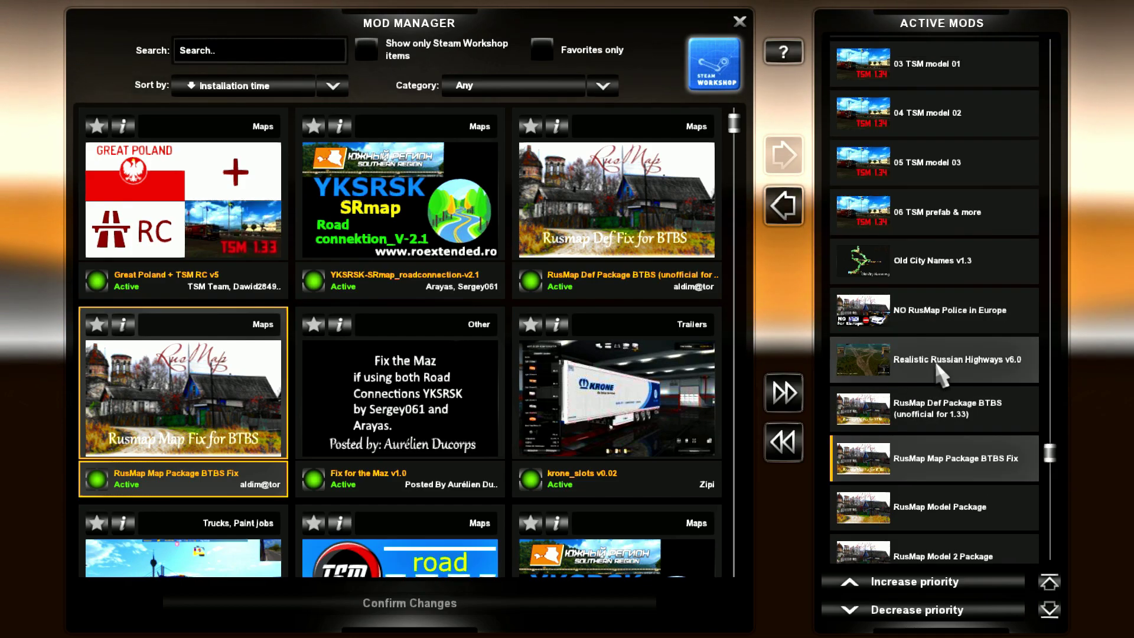
- Bring up the Realistic Russian Highways v6.0, NO RusMap Police in Europe and Old City Names v1.3 cards
click(958, 365)
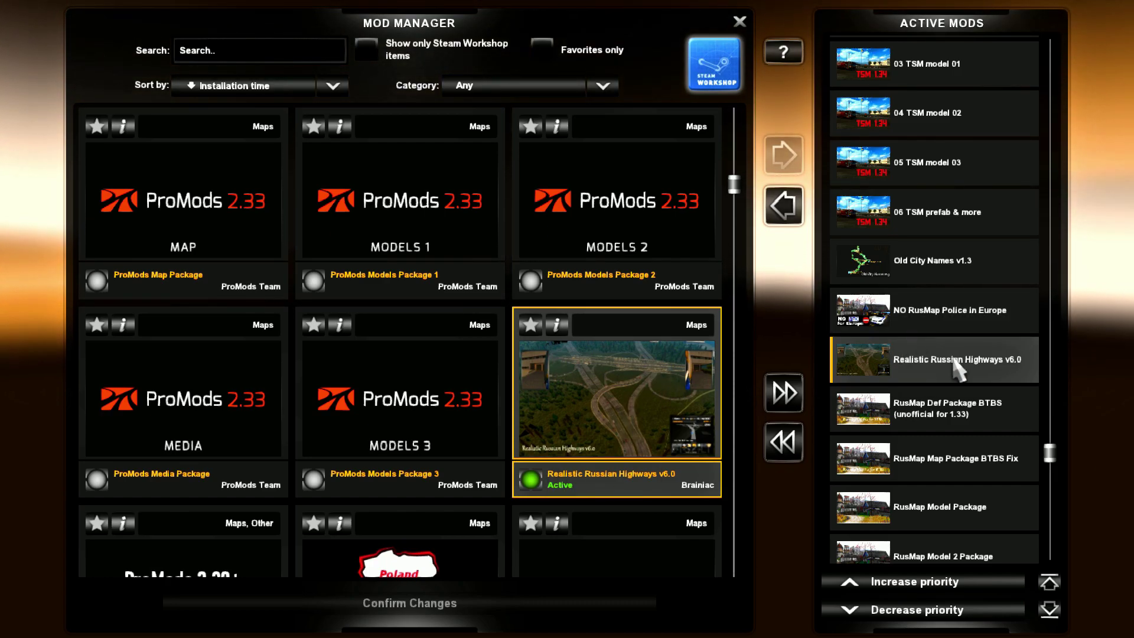
click(872, 393)
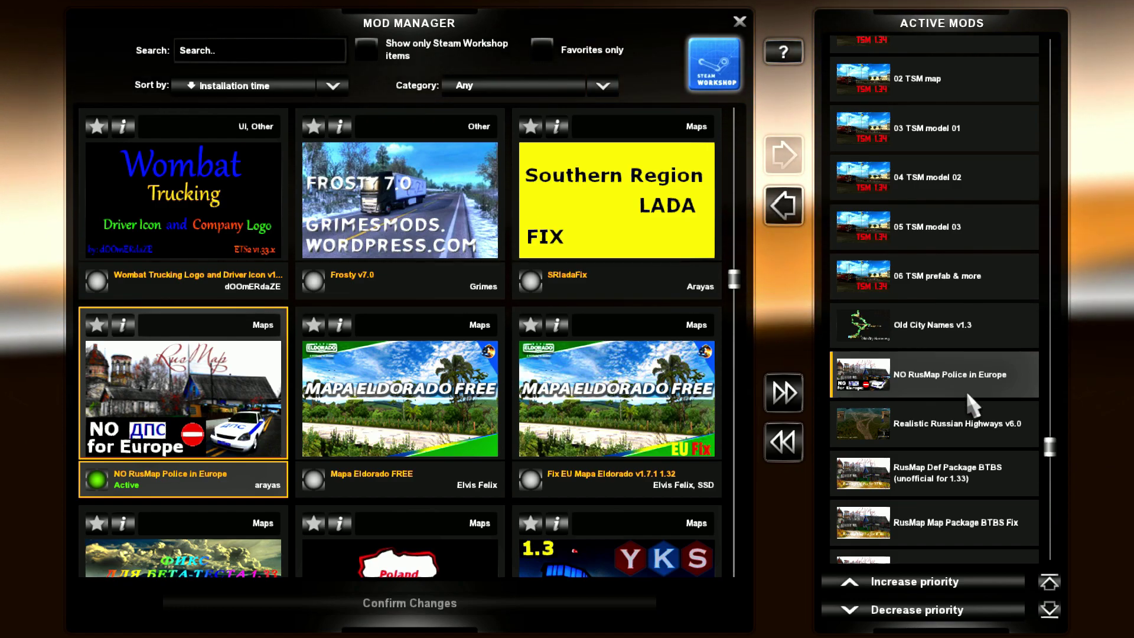
scroll(880, 361, up, 1)
click(875, 348)
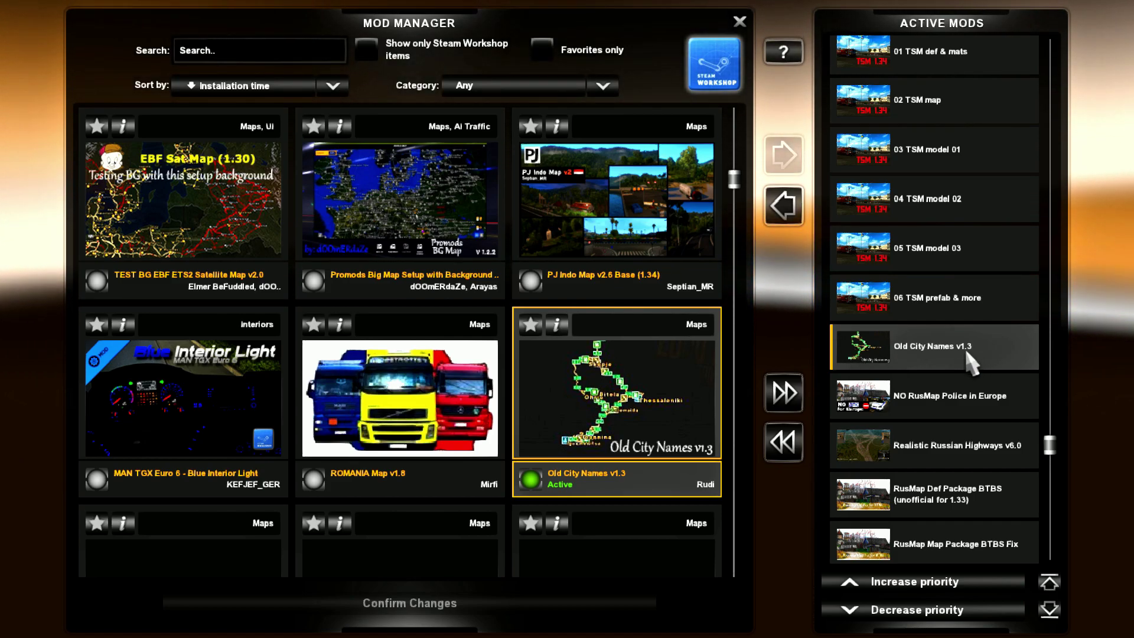
scroll(971, 362, up, 3)
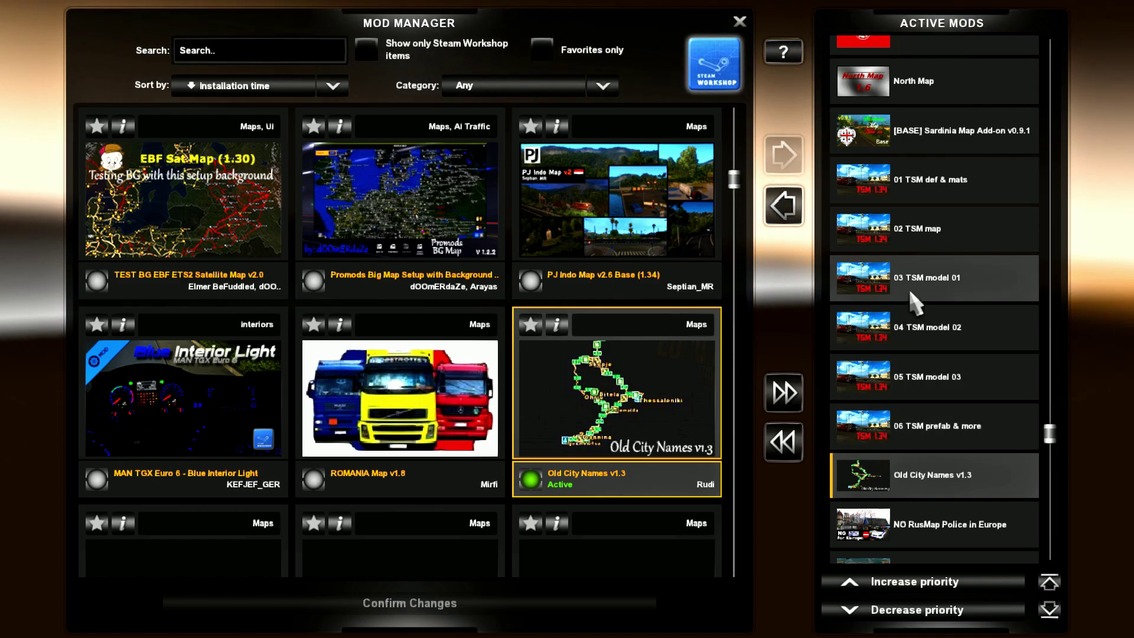
- Bring up the Great Poland + TSM RC v5, Great Poland + Rusmap RC, 4.ROEXprefab21 and YKSRSK 1.6 cards
scroll(930, 236, up, 2)
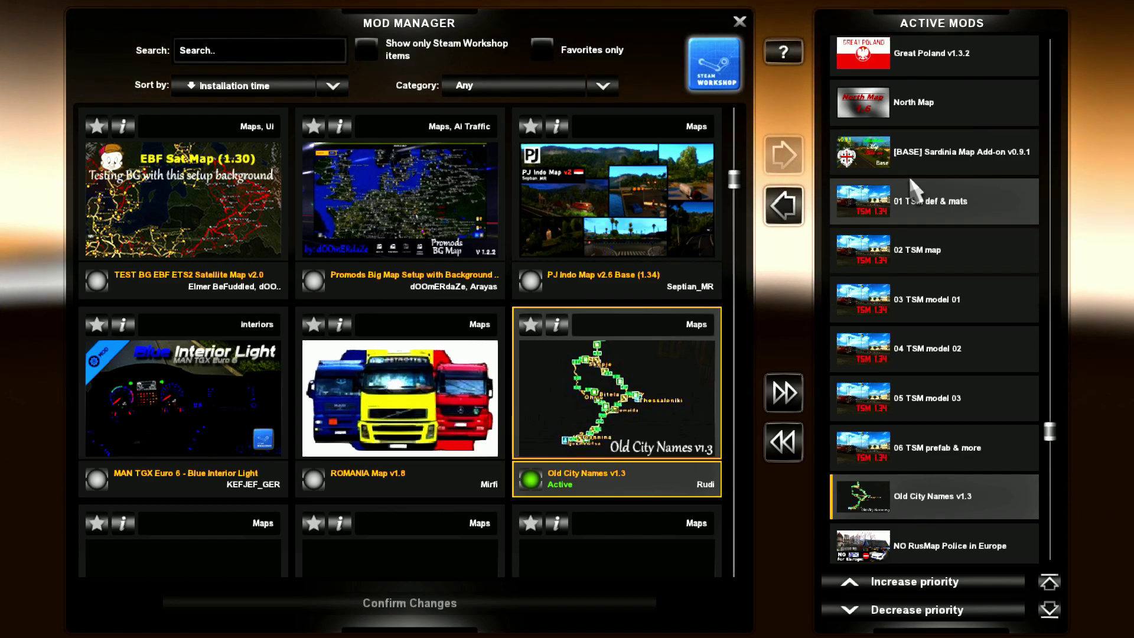
scroll(931, 236, up, 4)
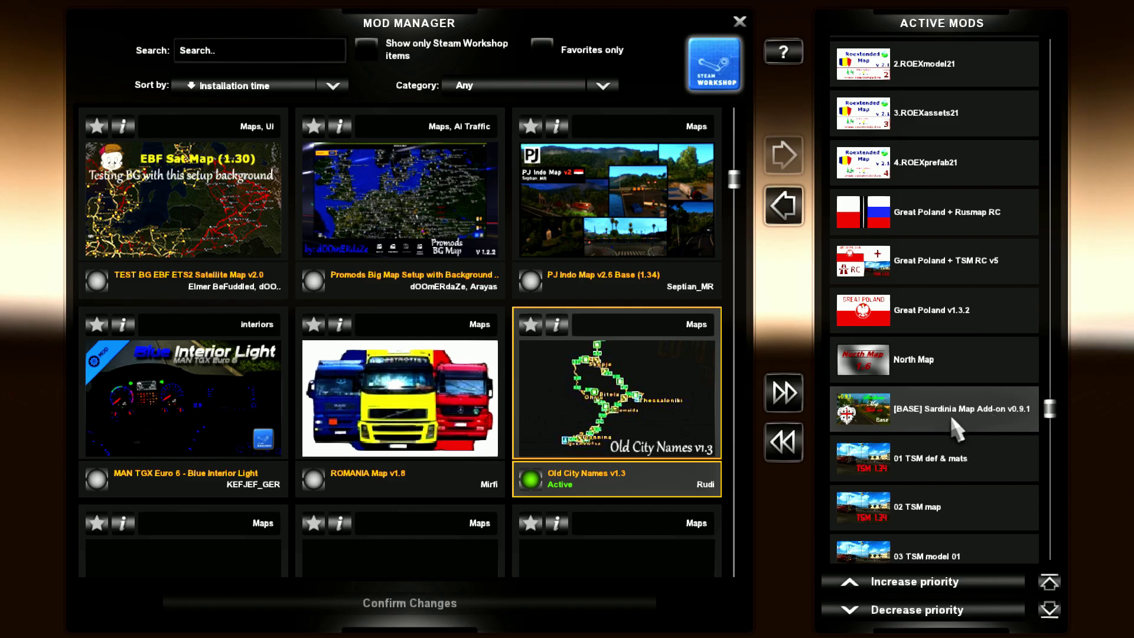
scroll(919, 372, up, 1)
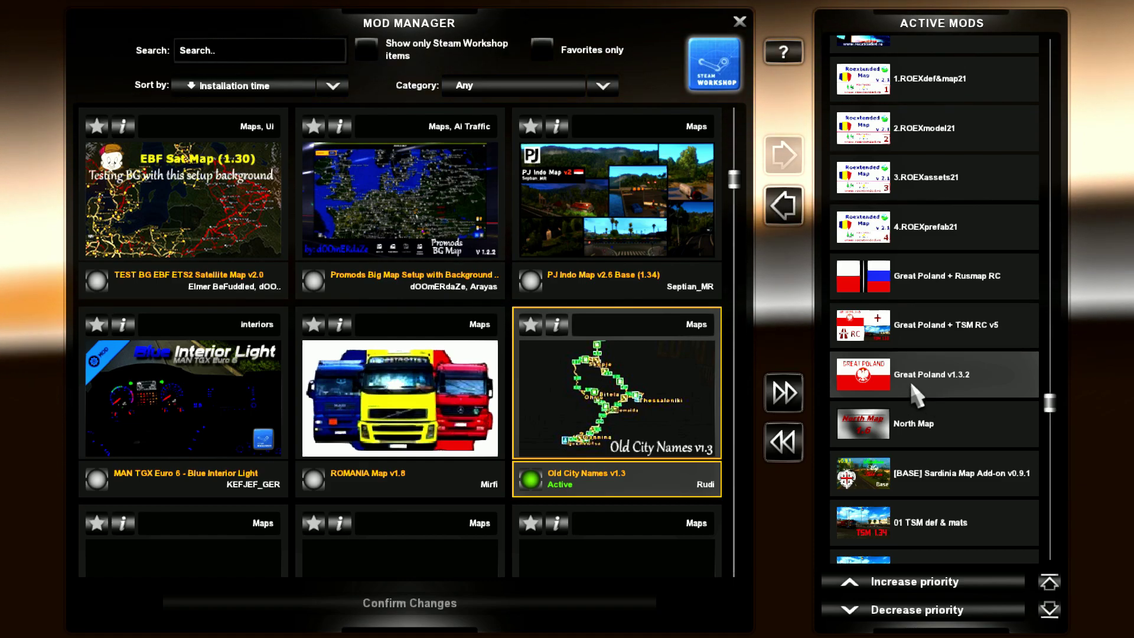
click(923, 335)
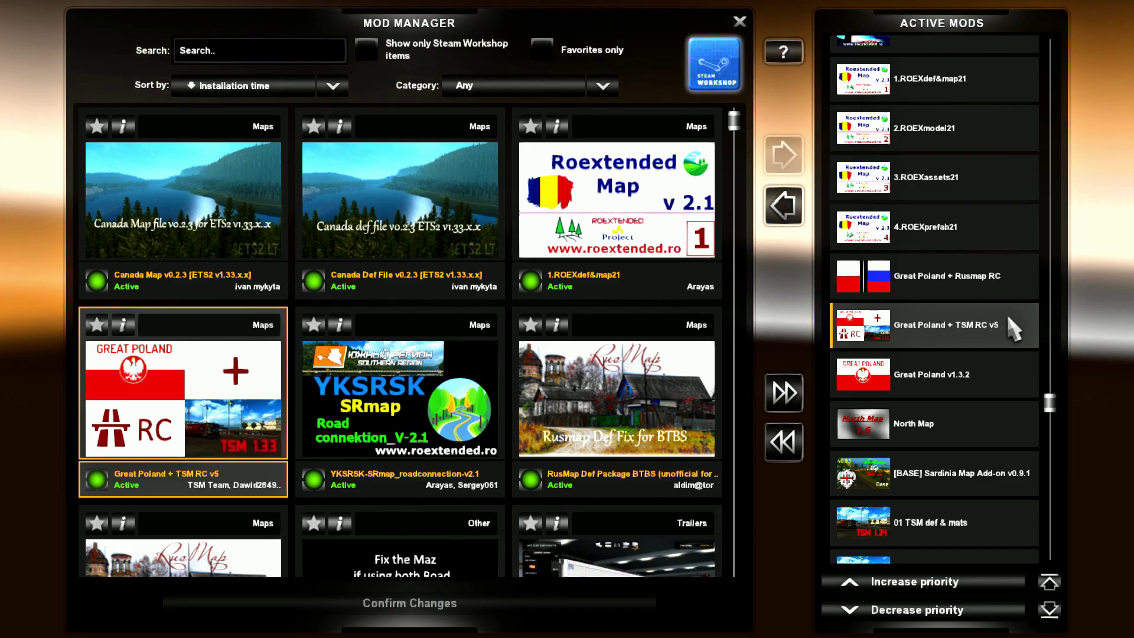
scroll(957, 333, up, 1)
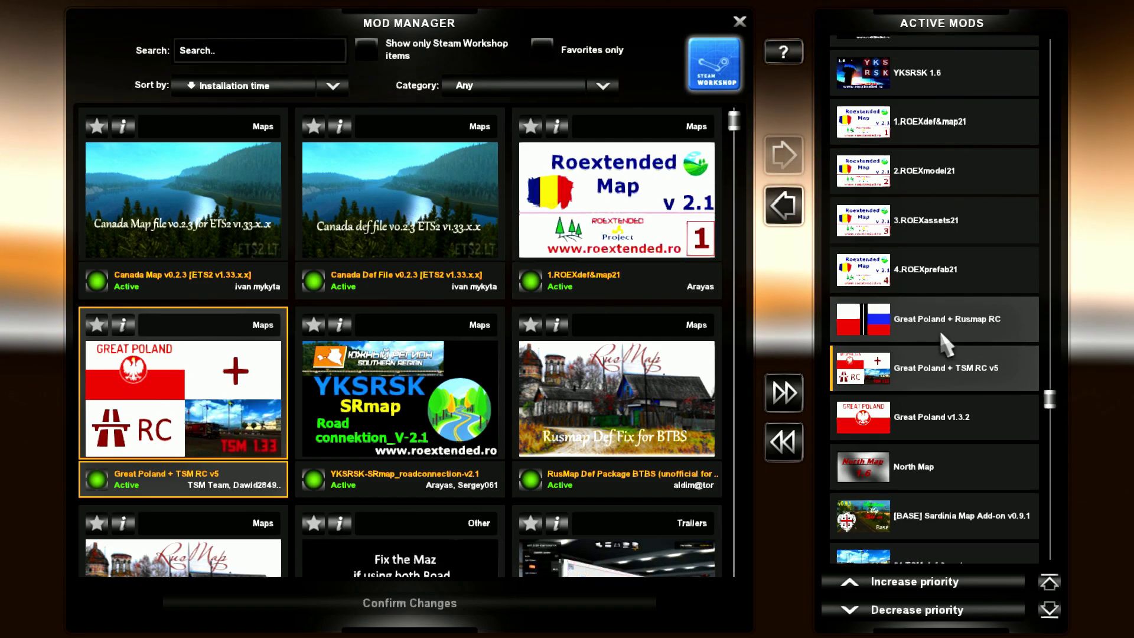
click(940, 324)
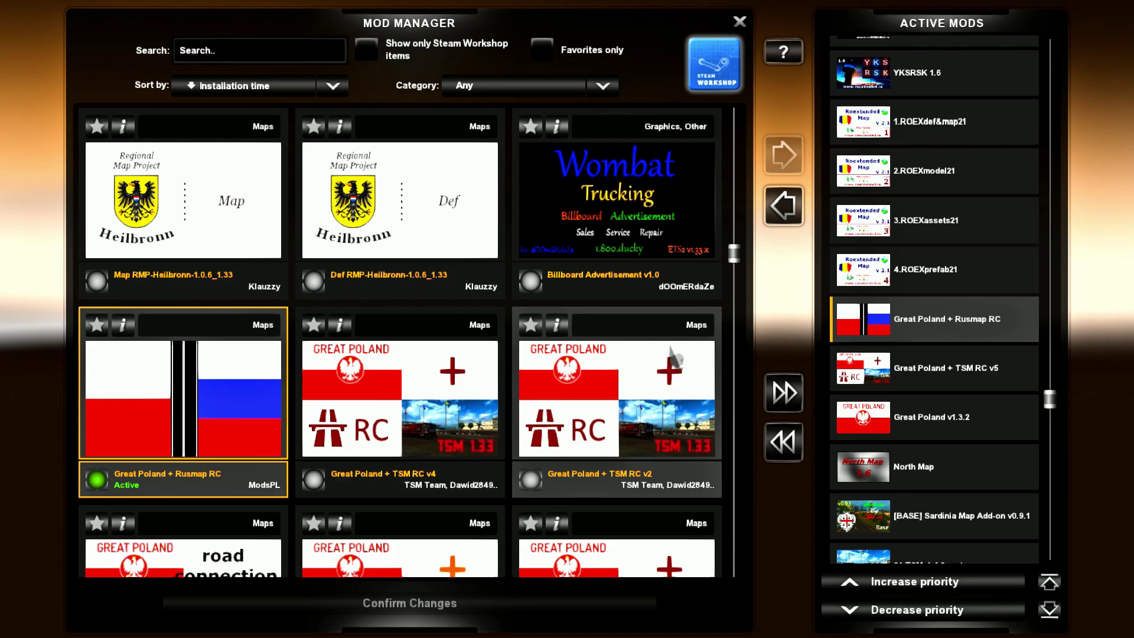
scroll(924, 349, up, 3)
click(904, 403)
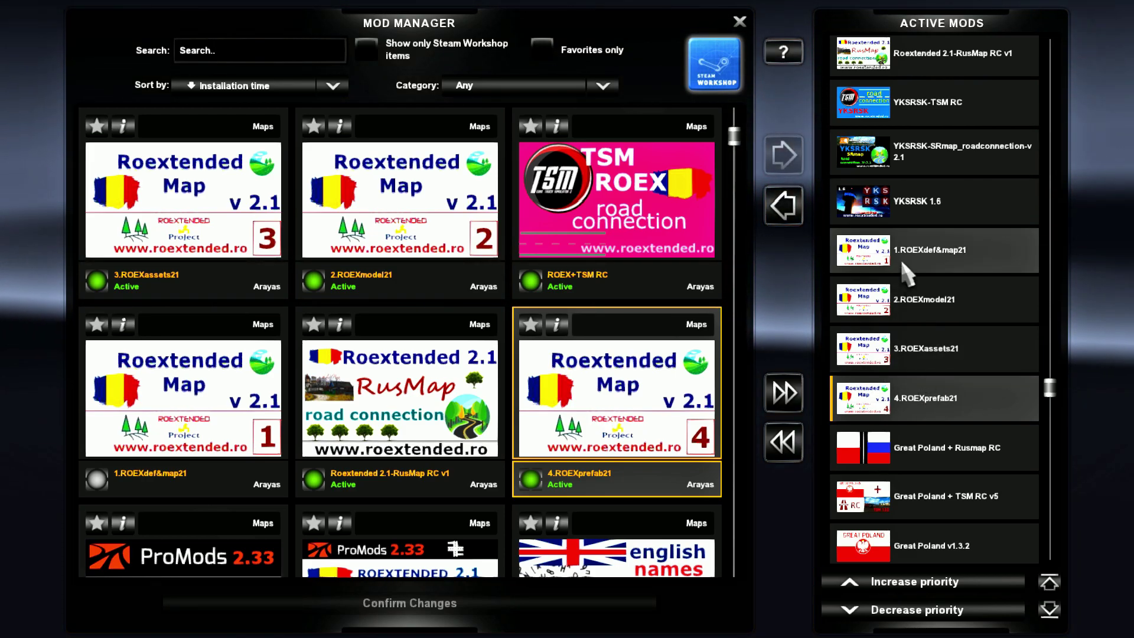
scroll(912, 358, up, 3)
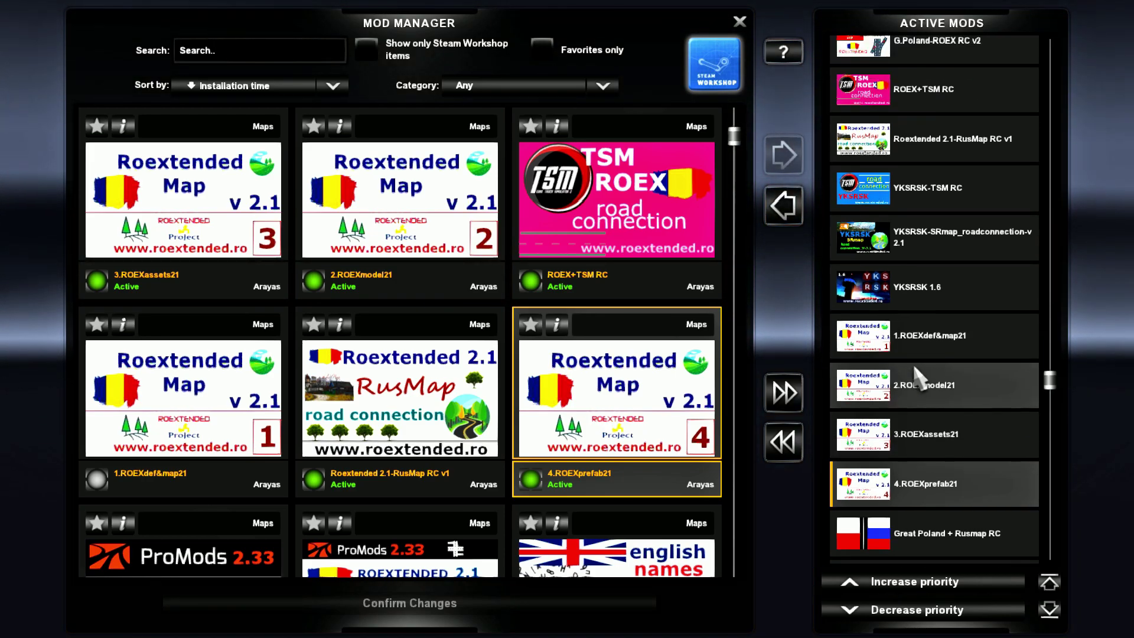
click(920, 365)
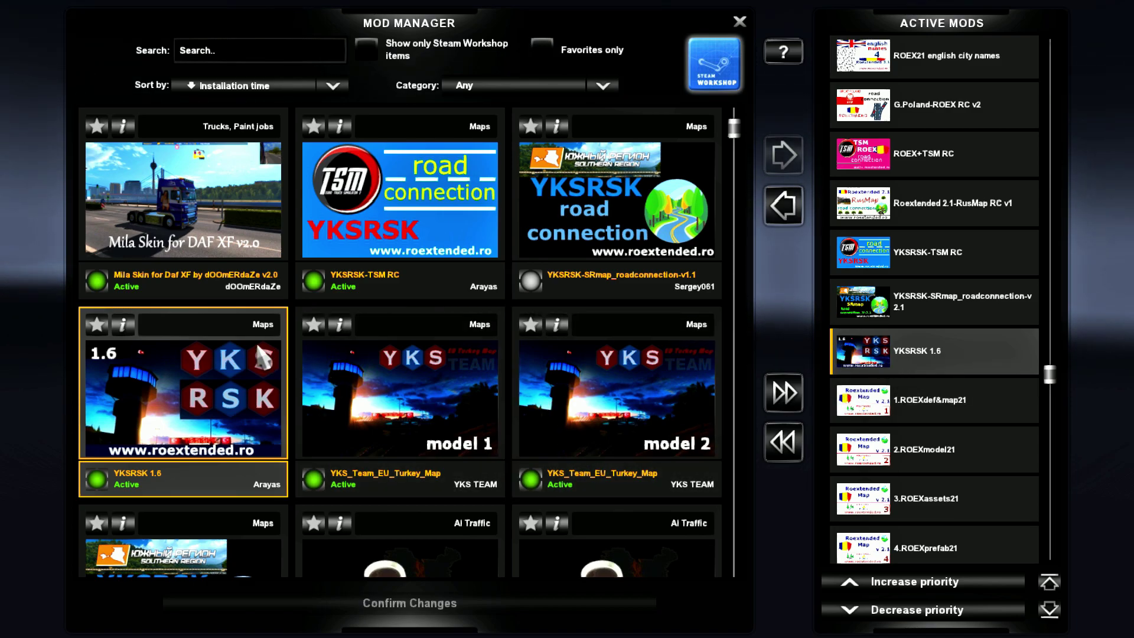
- Check YKSRSK 1.6's details, then highlight the YKSRSK-SRmap_roadconnection-v2.1 card
click(123, 327)
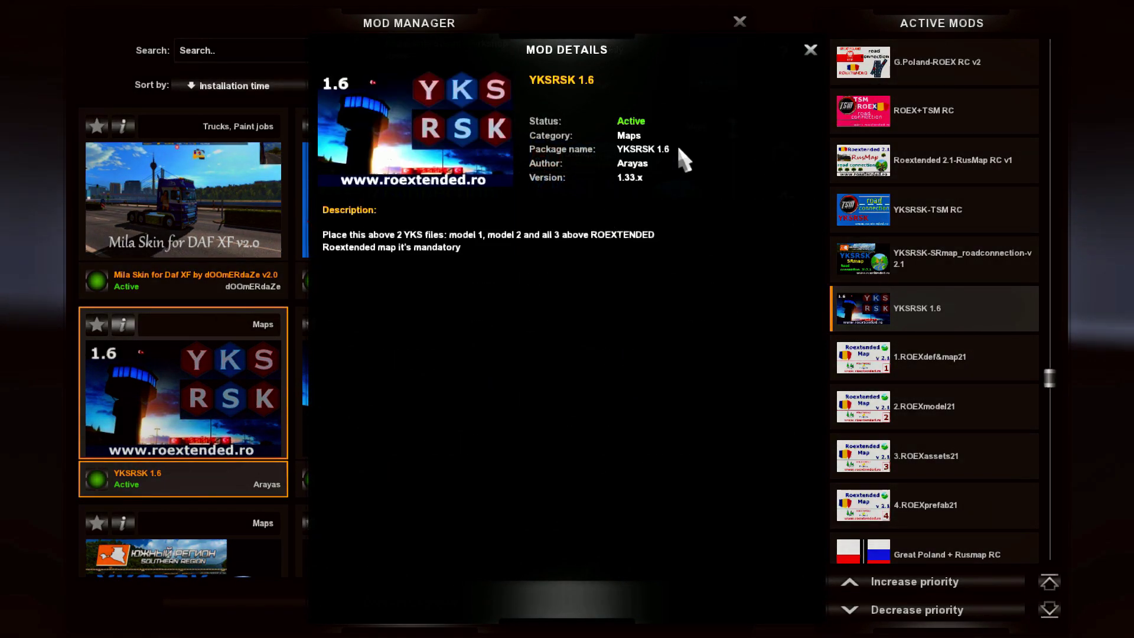
click(810, 50)
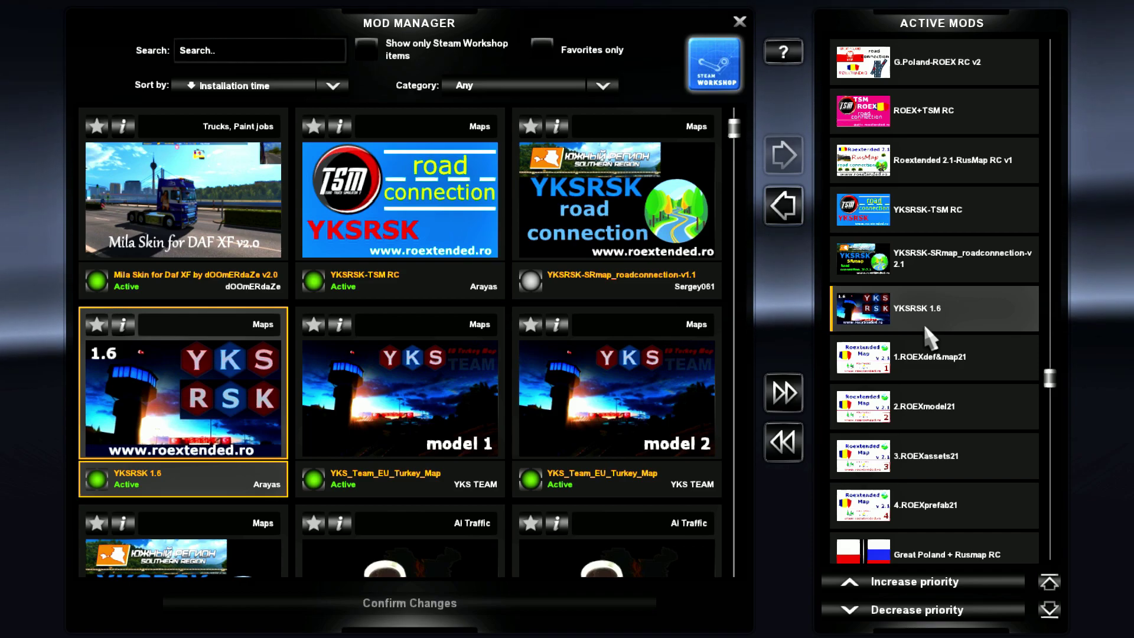
scroll(923, 326, up, 2)
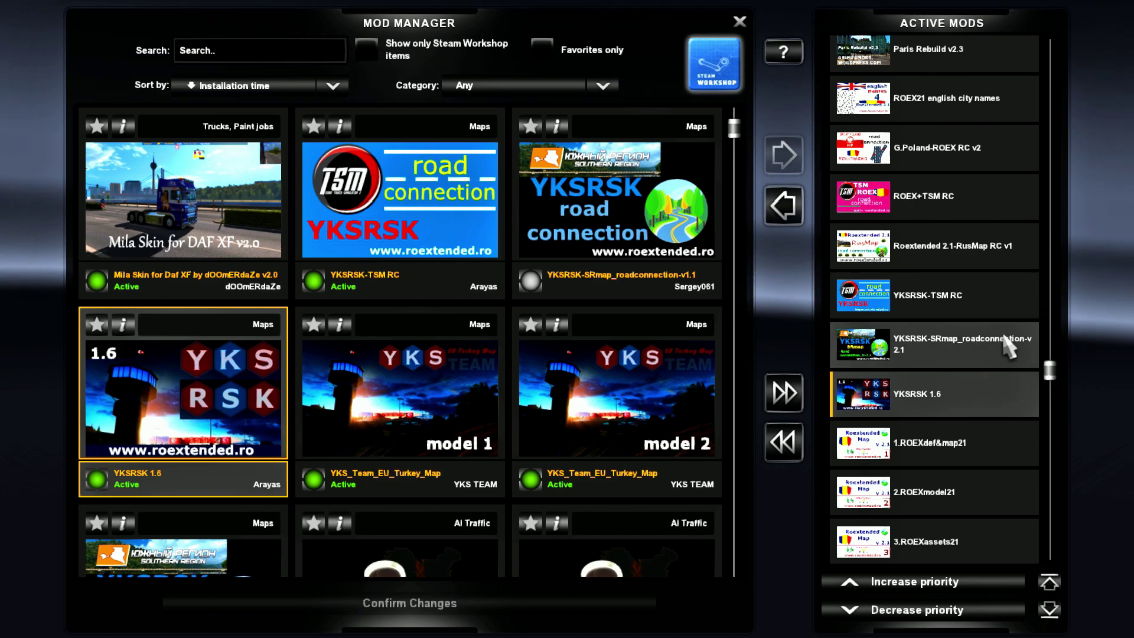
click(945, 353)
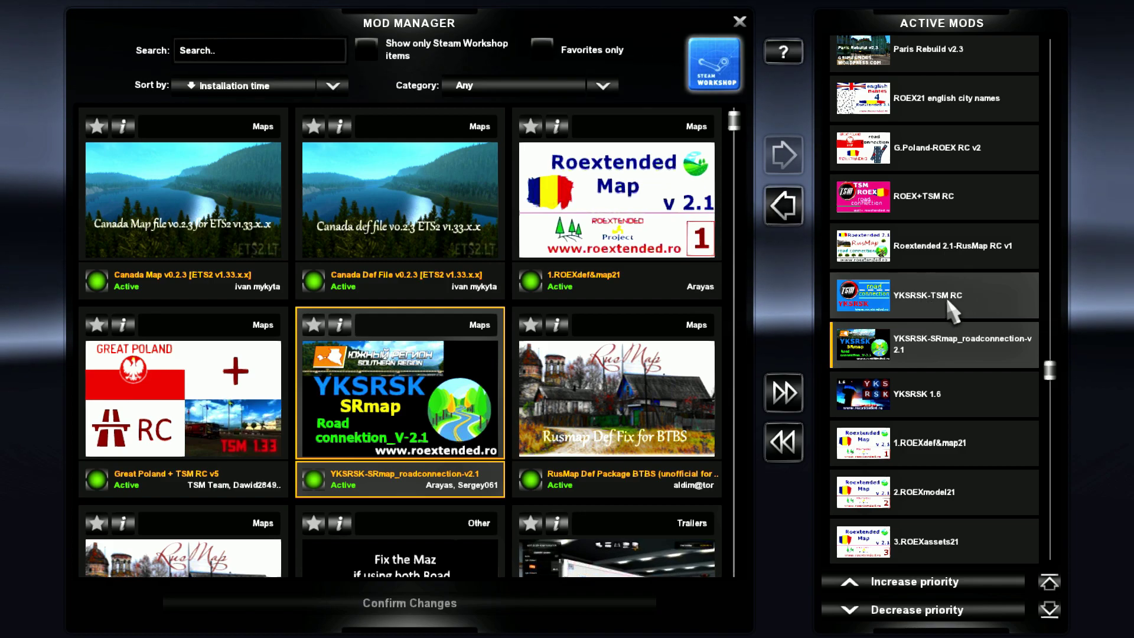
- Show YKSRSK-TSM RC, Roextended 2.1-RusMap RC v1, ROEX+TSM RC, G.Poland-ROEX RC v2 and ROEX21 english city names in the grid
click(980, 298)
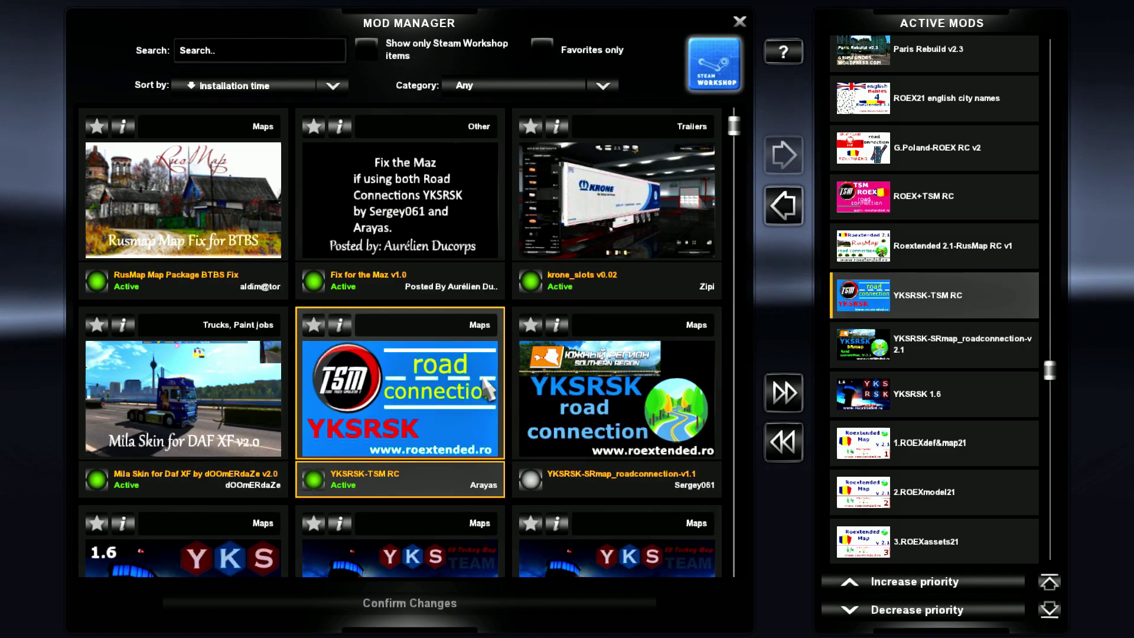
scroll(936, 290, up, 2)
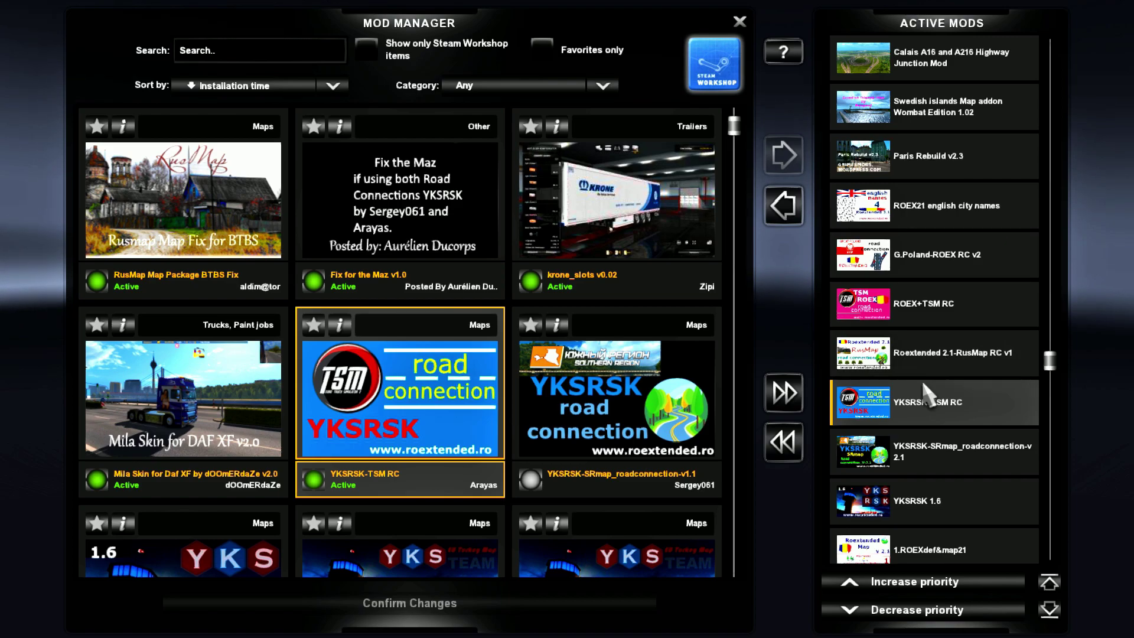
click(900, 372)
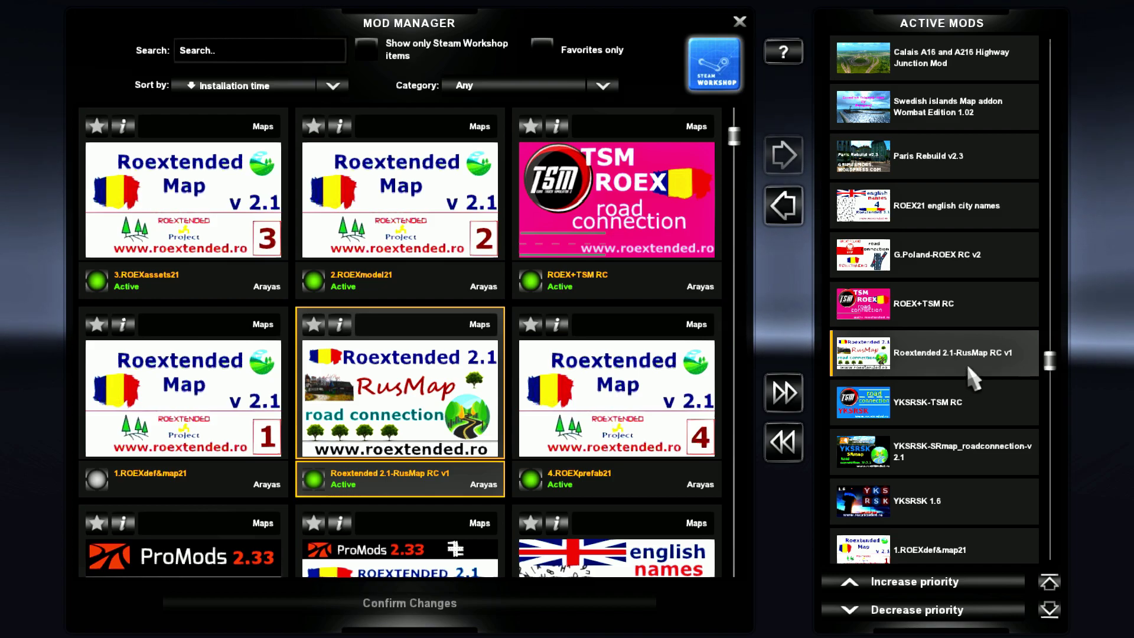
scroll(967, 354, up, 1)
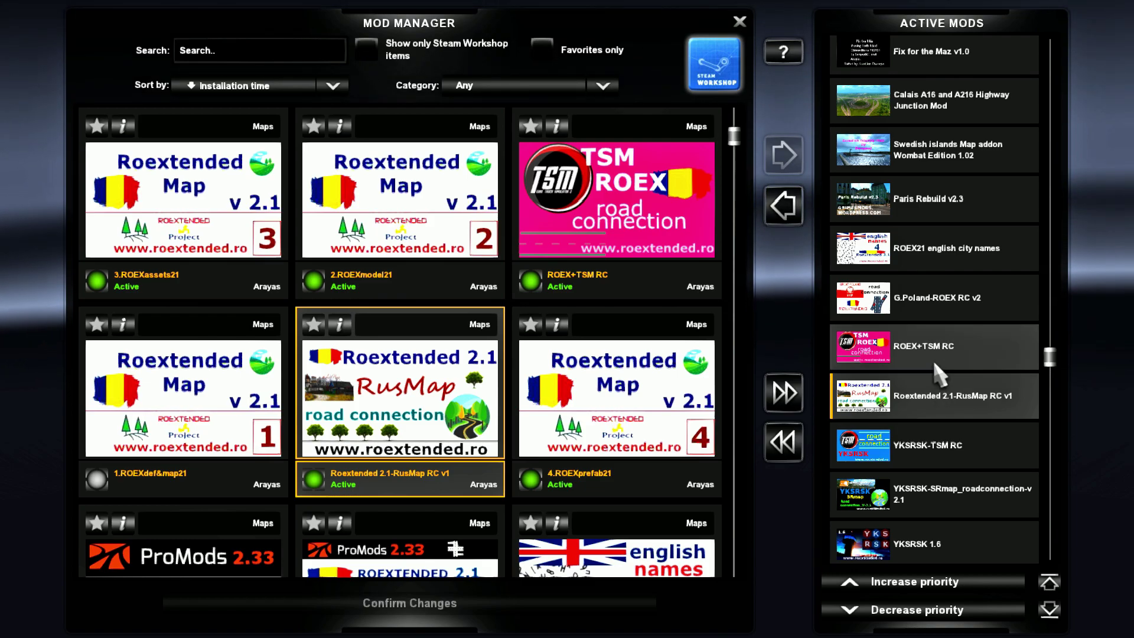
click(944, 353)
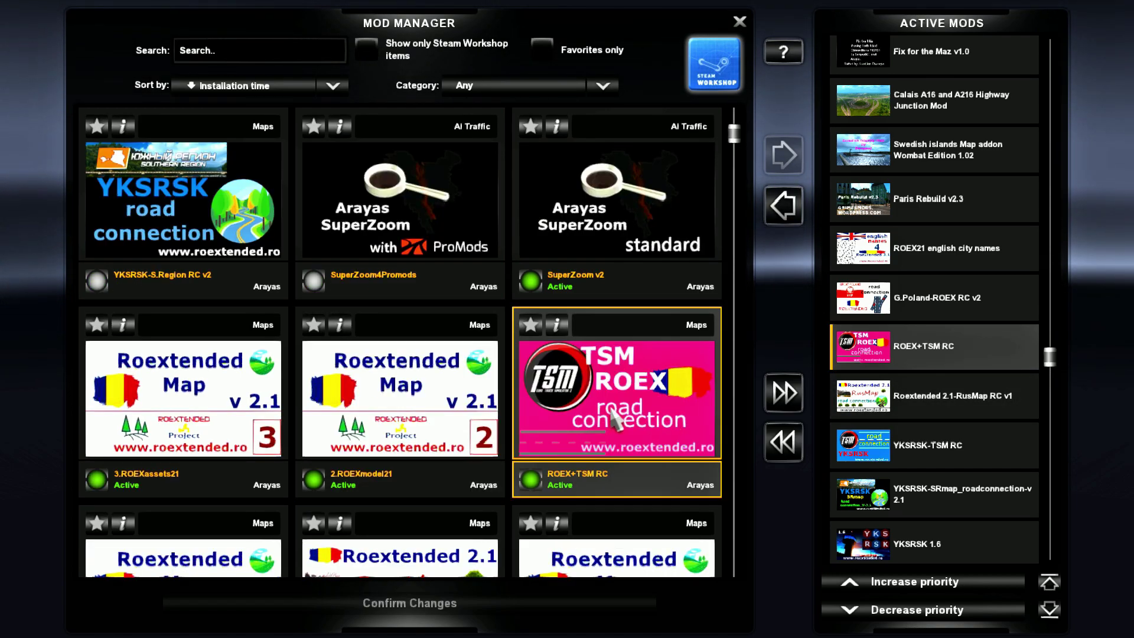
scroll(913, 358, up, 1)
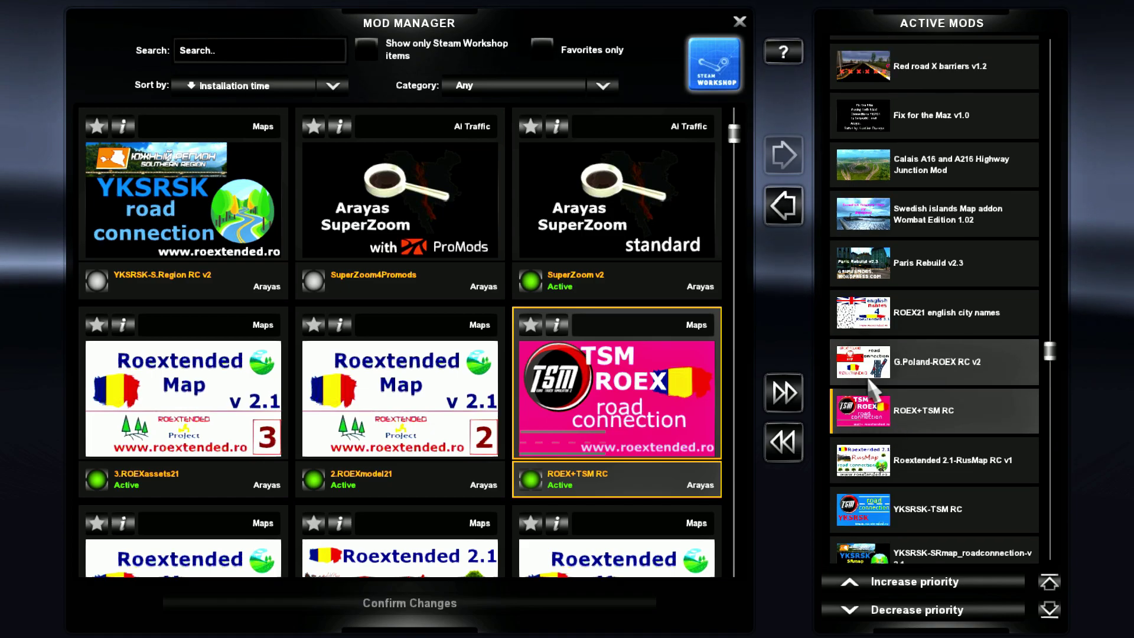
click(969, 367)
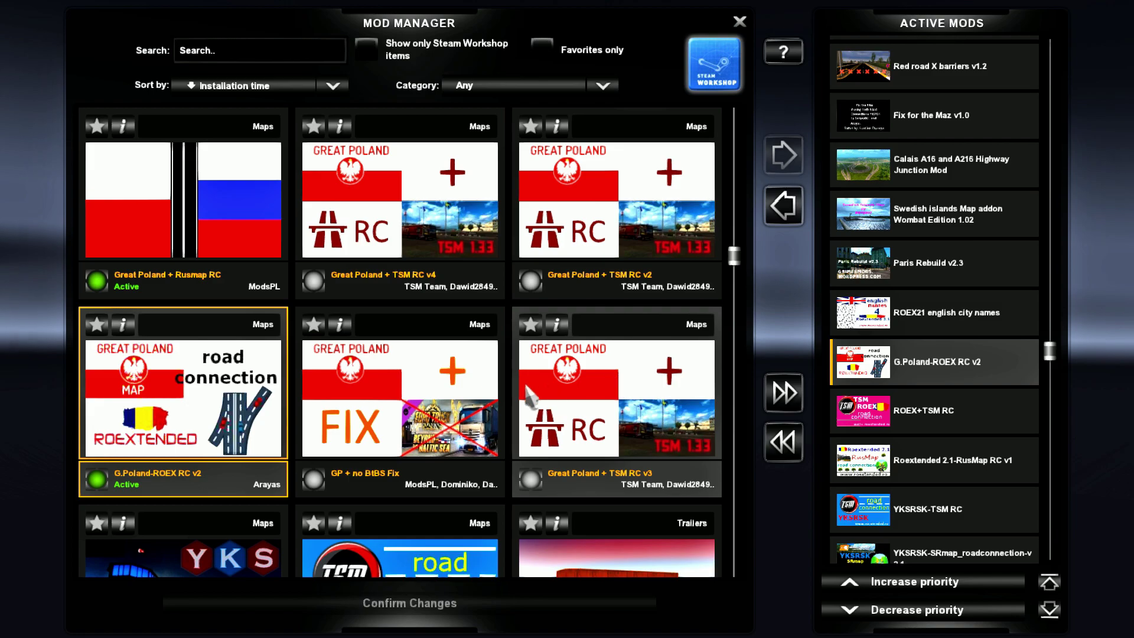
click(201, 408)
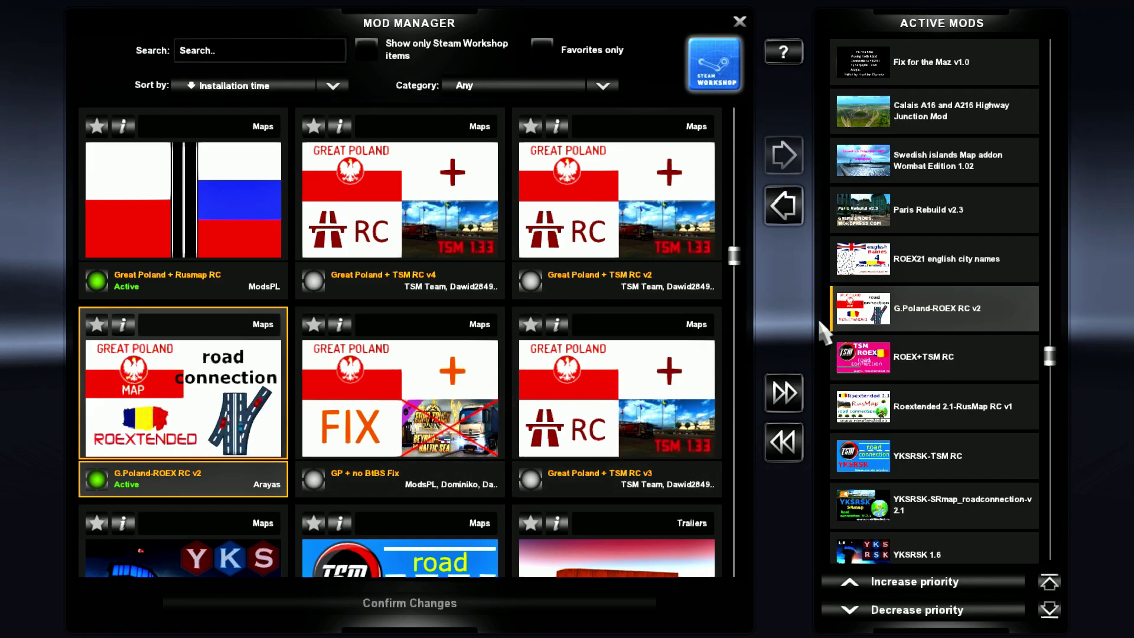
click(942, 261)
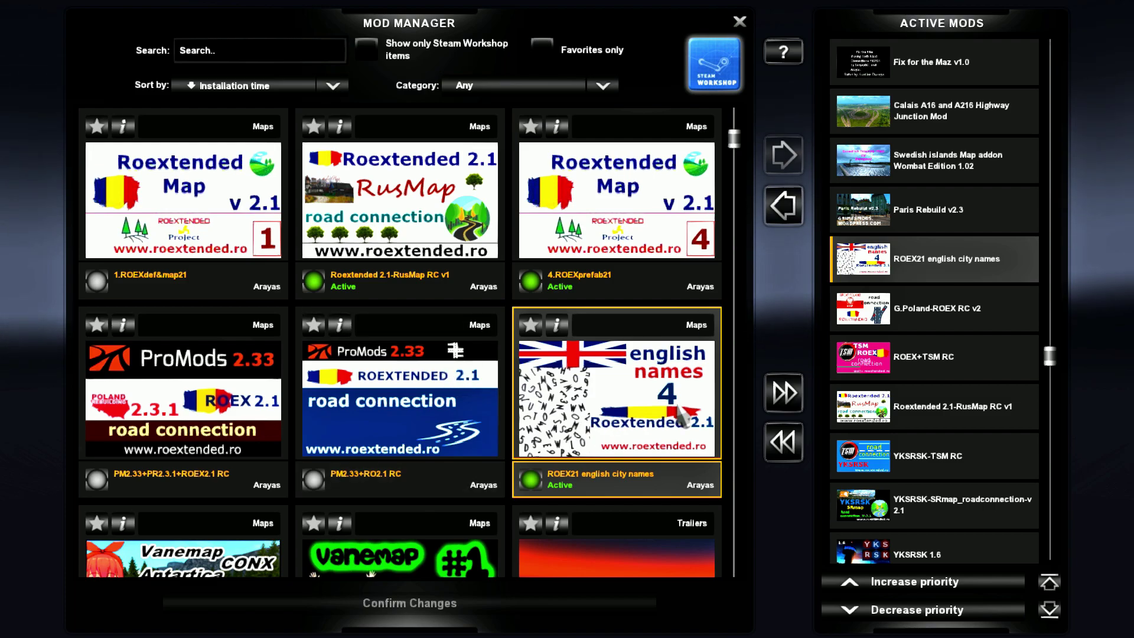
- Find the Calais A16 and A216 Highway Junction Mod in the active list and show its card
scroll(913, 281, up, 3)
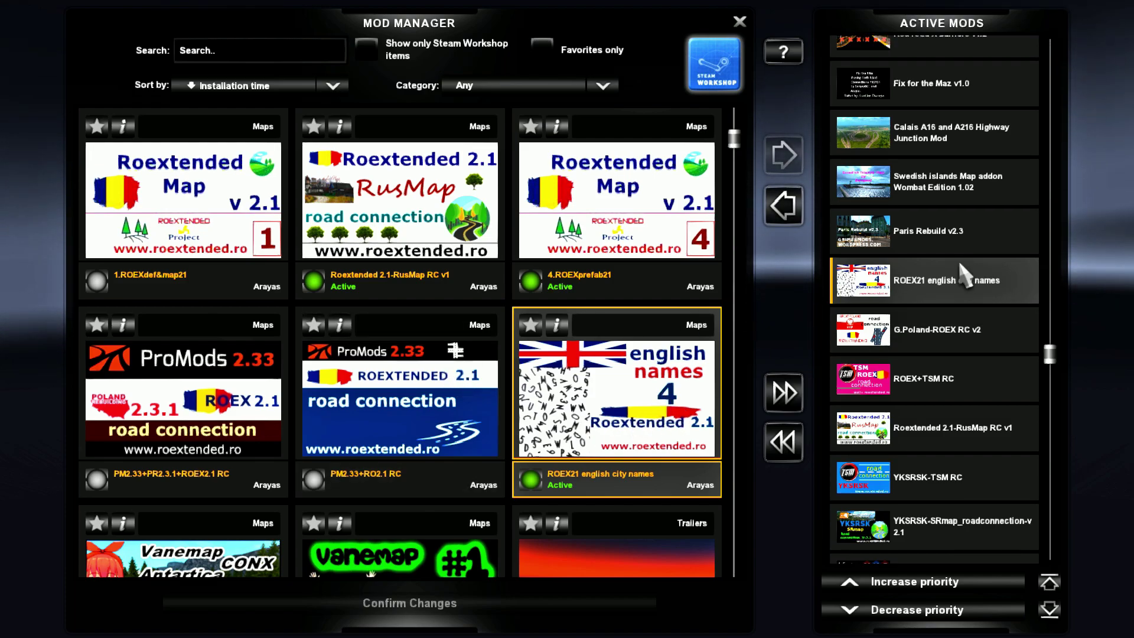
scroll(934, 360, up, 1)
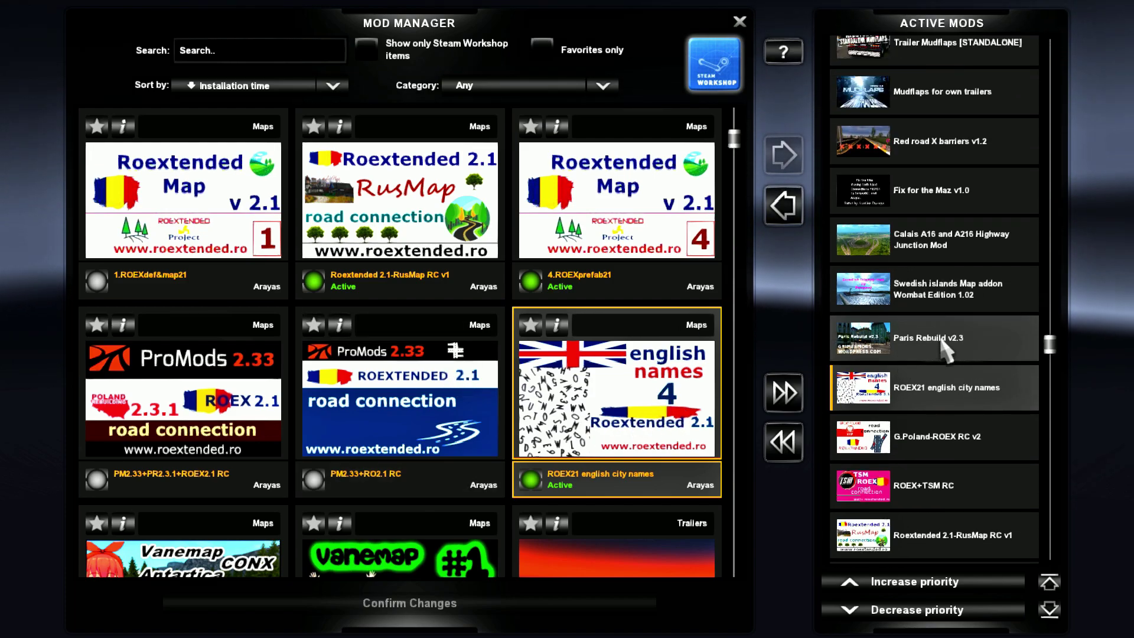
scroll(941, 341, down, 1)
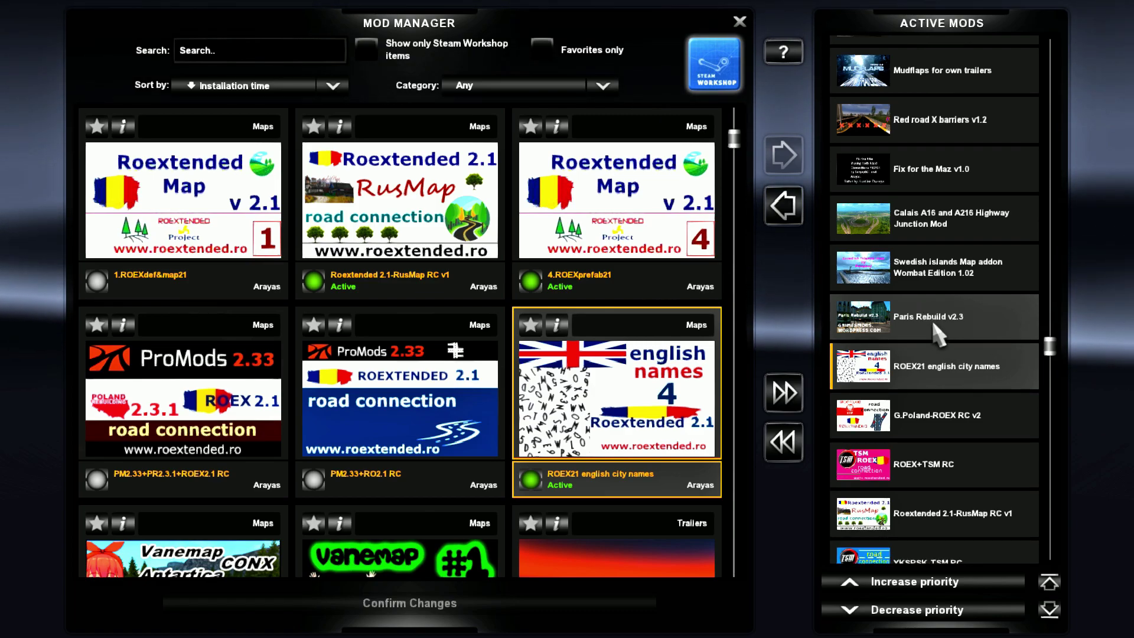
scroll(906, 273, down, 1)
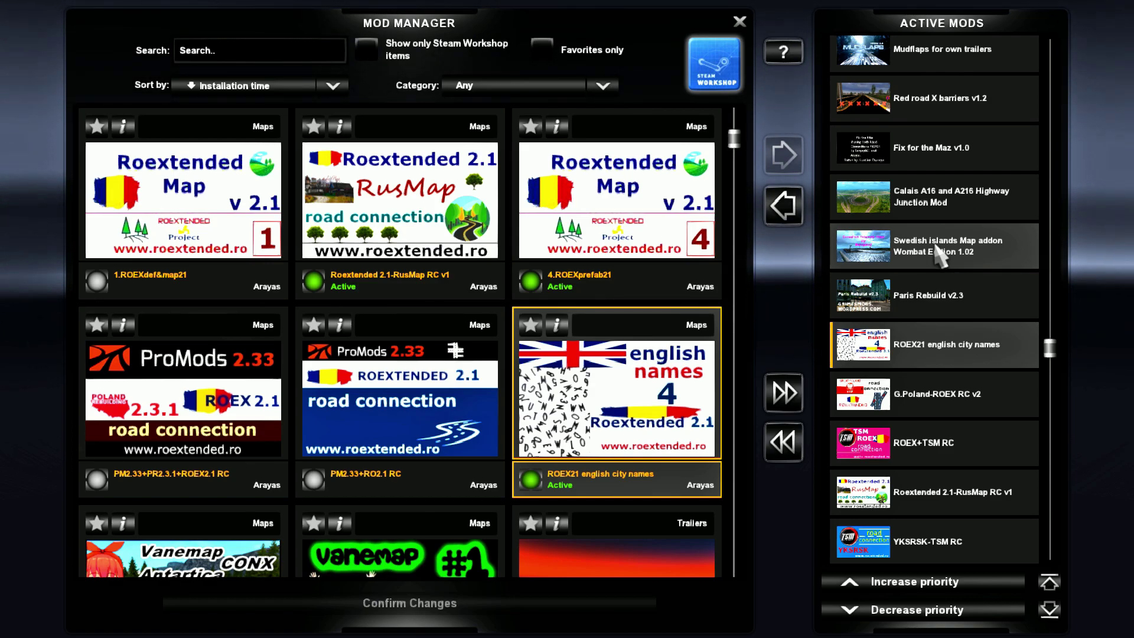
scroll(940, 259, up, 1)
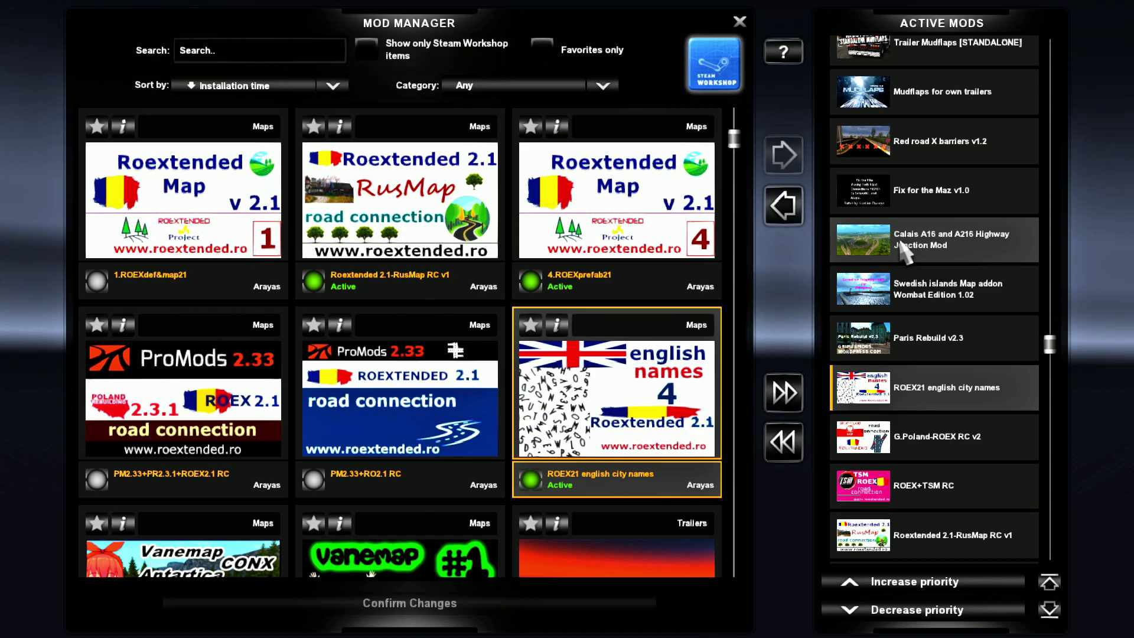
click(993, 246)
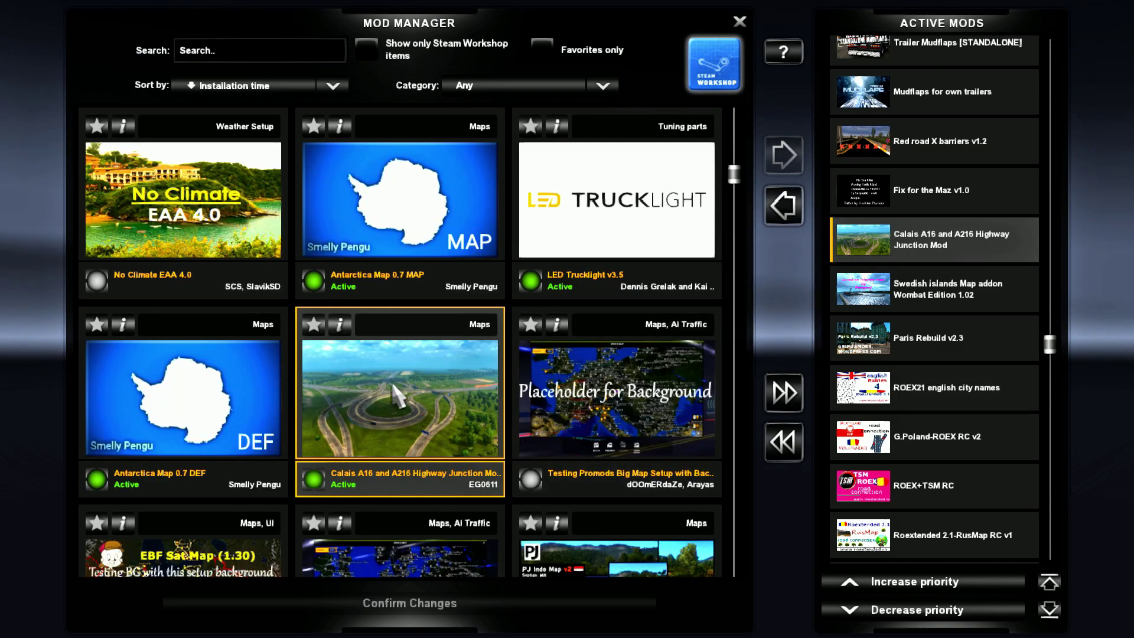
click(339, 324)
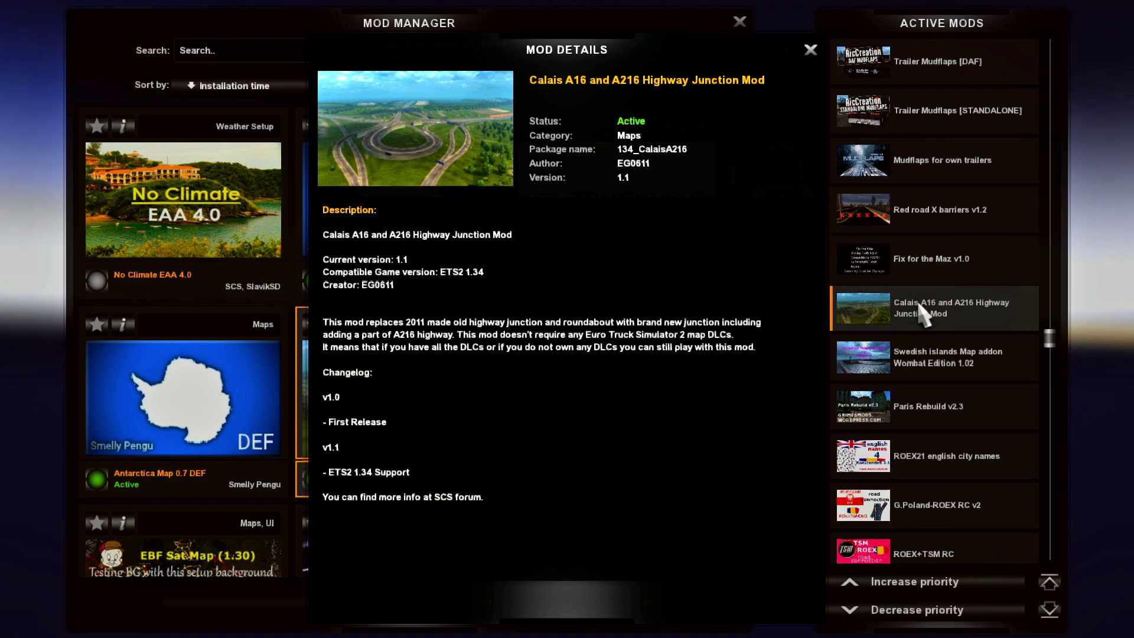
click(810, 51)
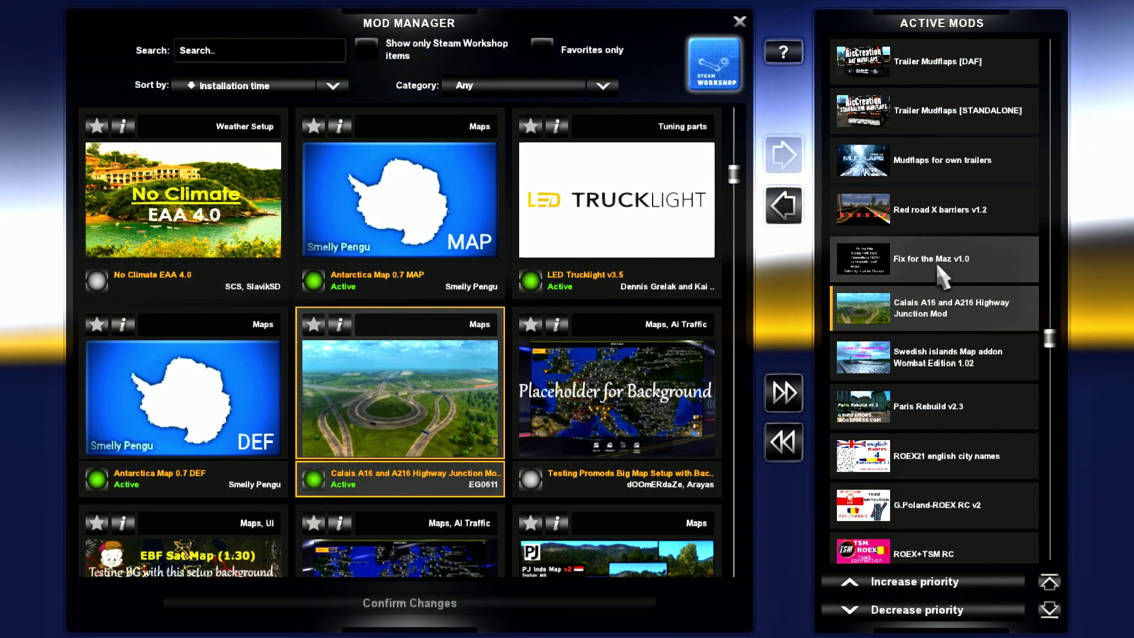
- Select Fix for the Maz v1.0 in Active Mods, read its details, then close them
click(964, 278)
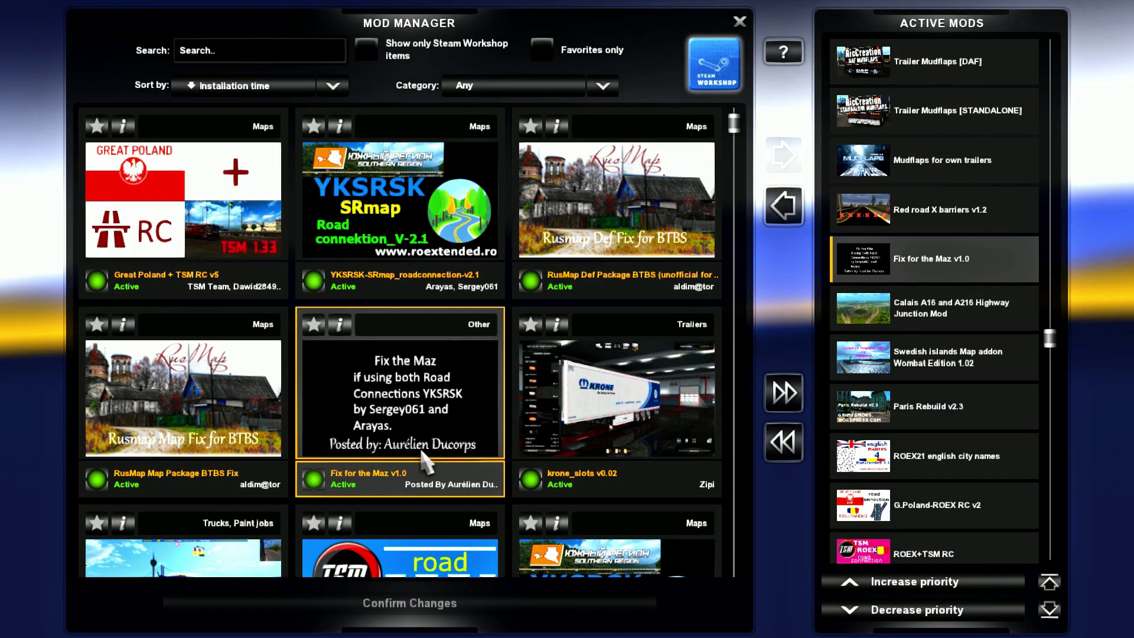
click(338, 325)
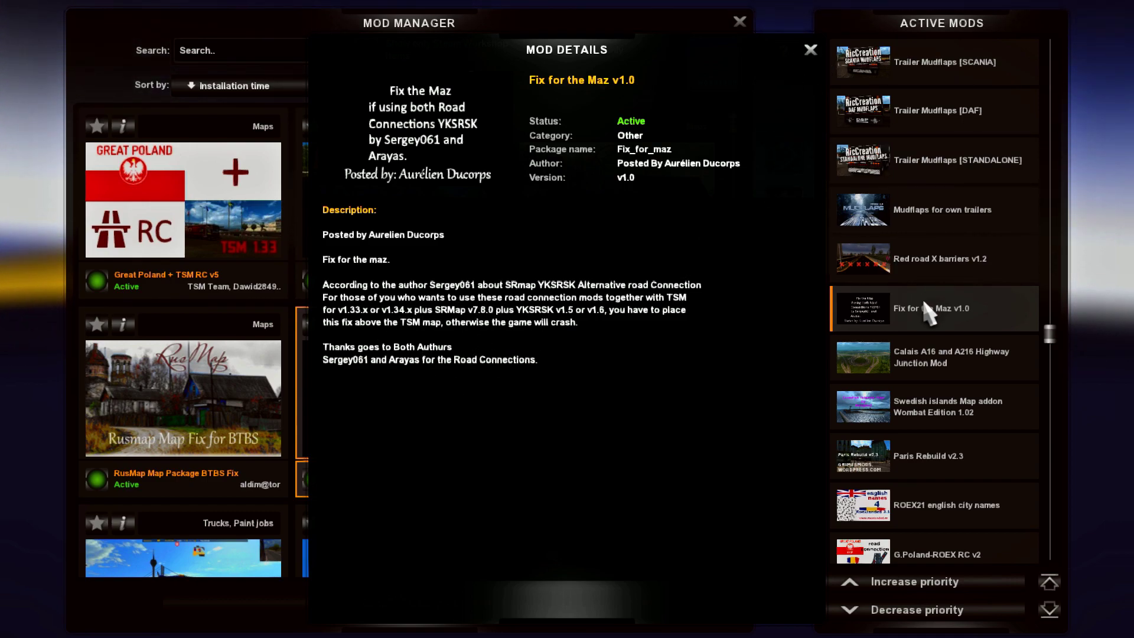
click(811, 51)
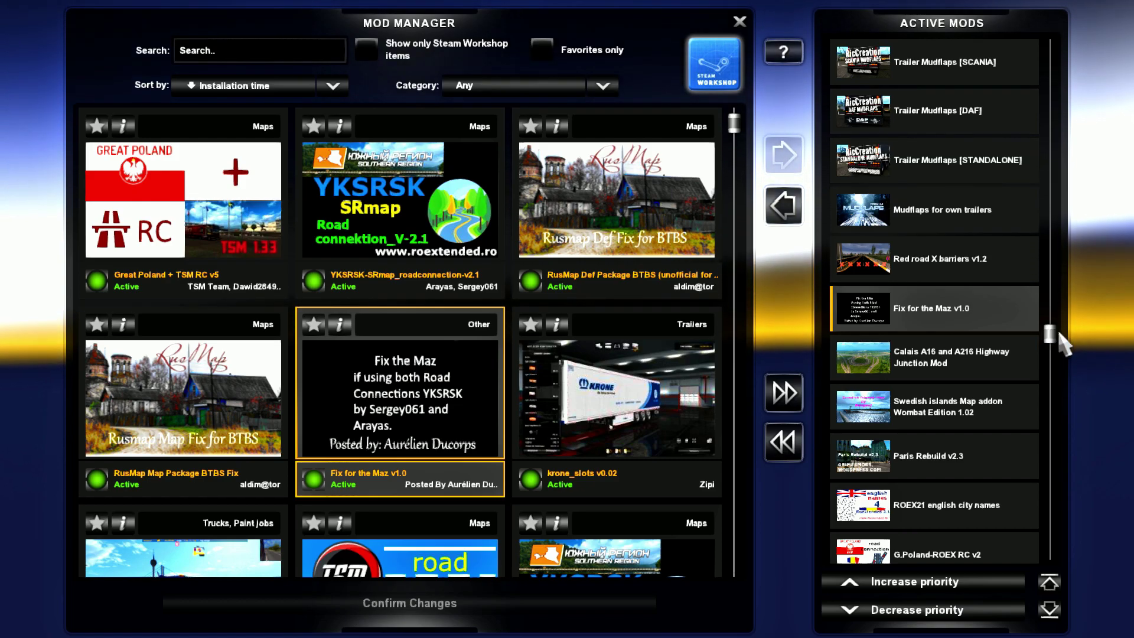
- Scroll Active Mods to the top and show TSM Big Map Setup, then SuperZoom v2, in the grid
drag(1054, 334, 1045, 48)
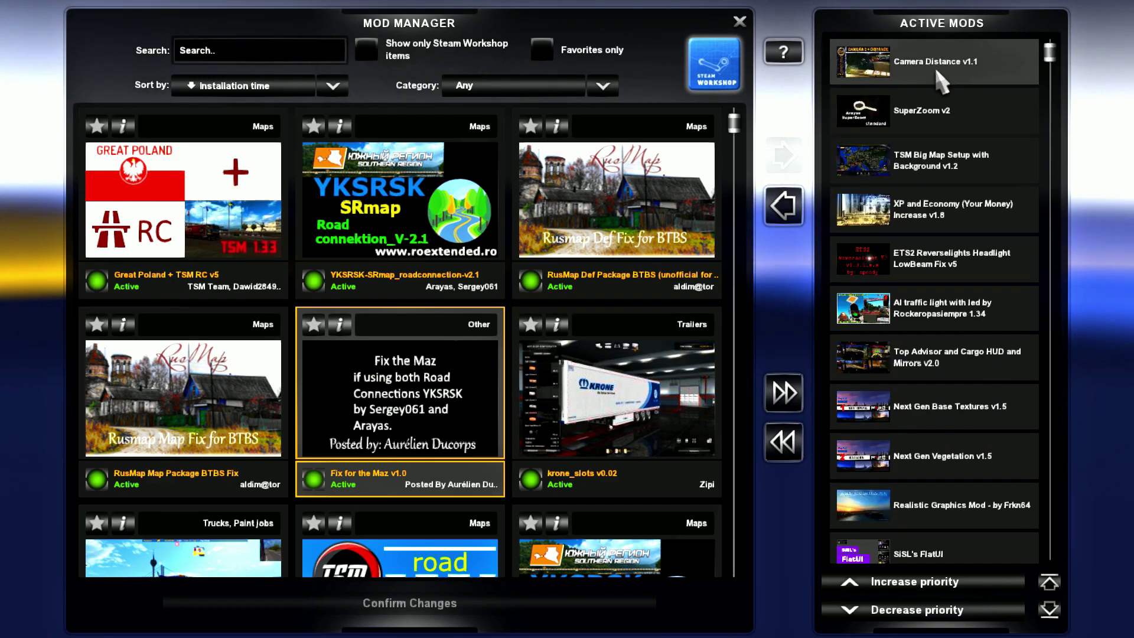
click(922, 174)
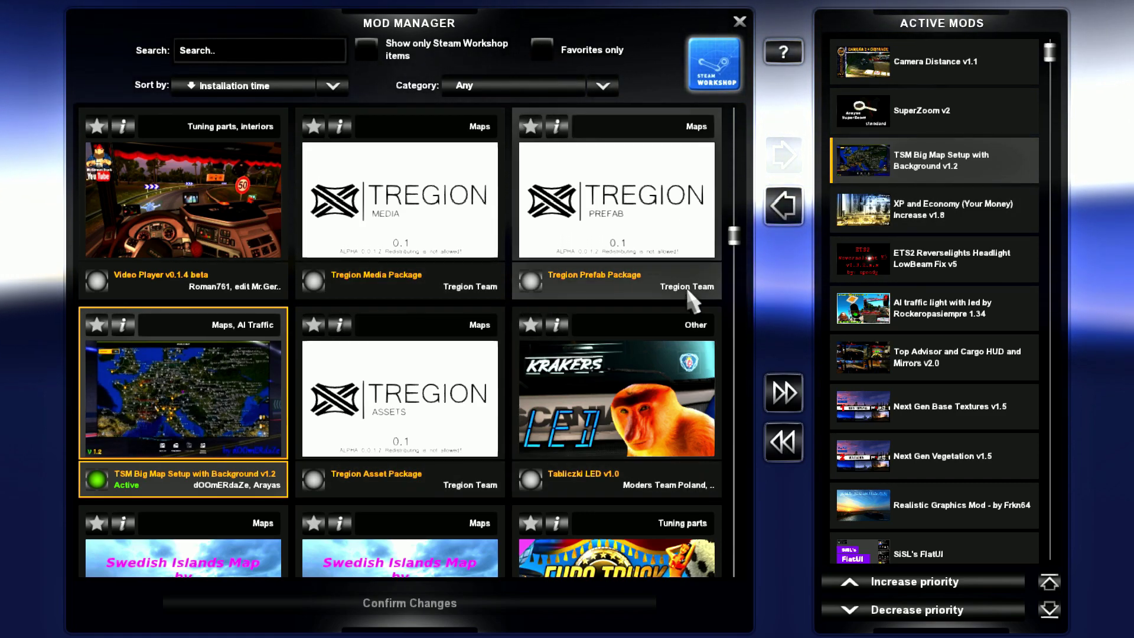
click(858, 108)
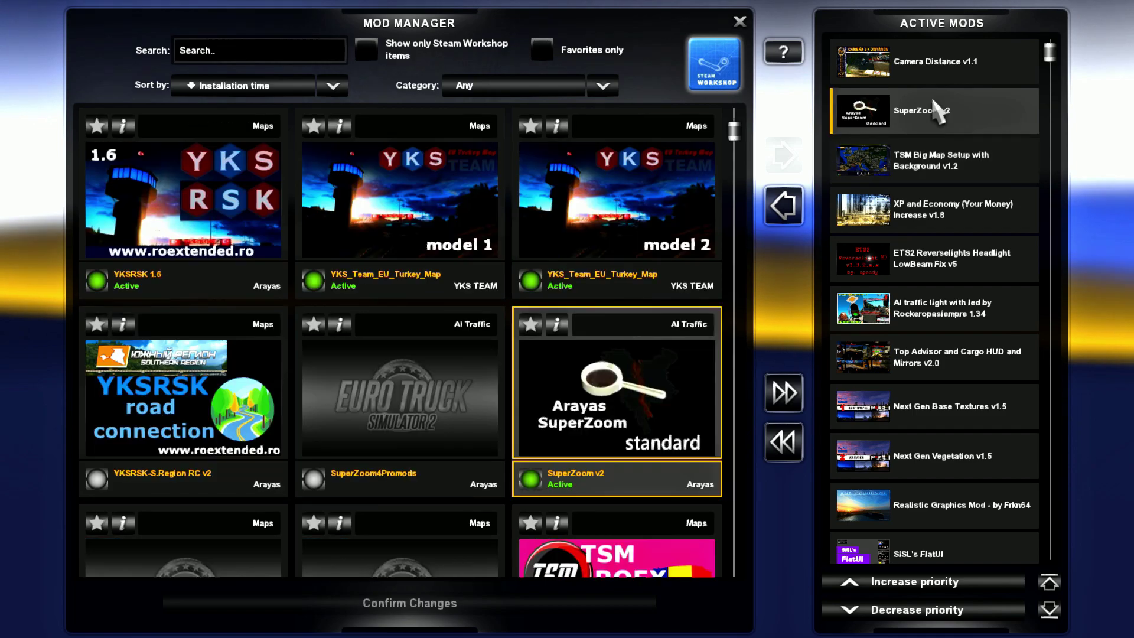